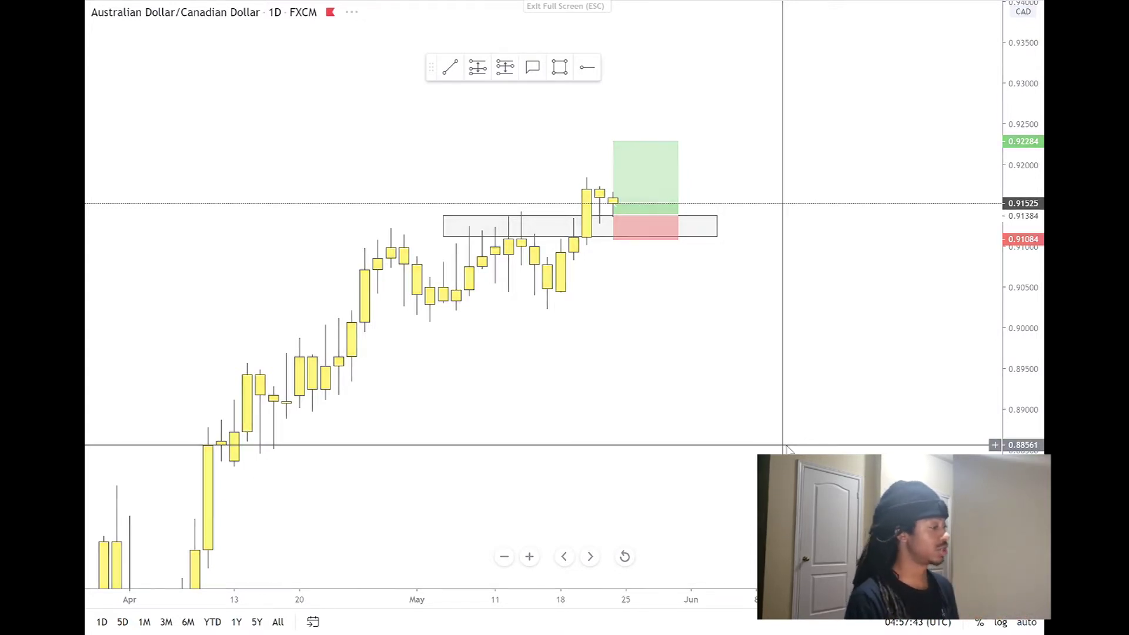
Move through the currency pairs to the Australian Dollar / U.S. Dollar daily chart.
key(Down)
key(Down)
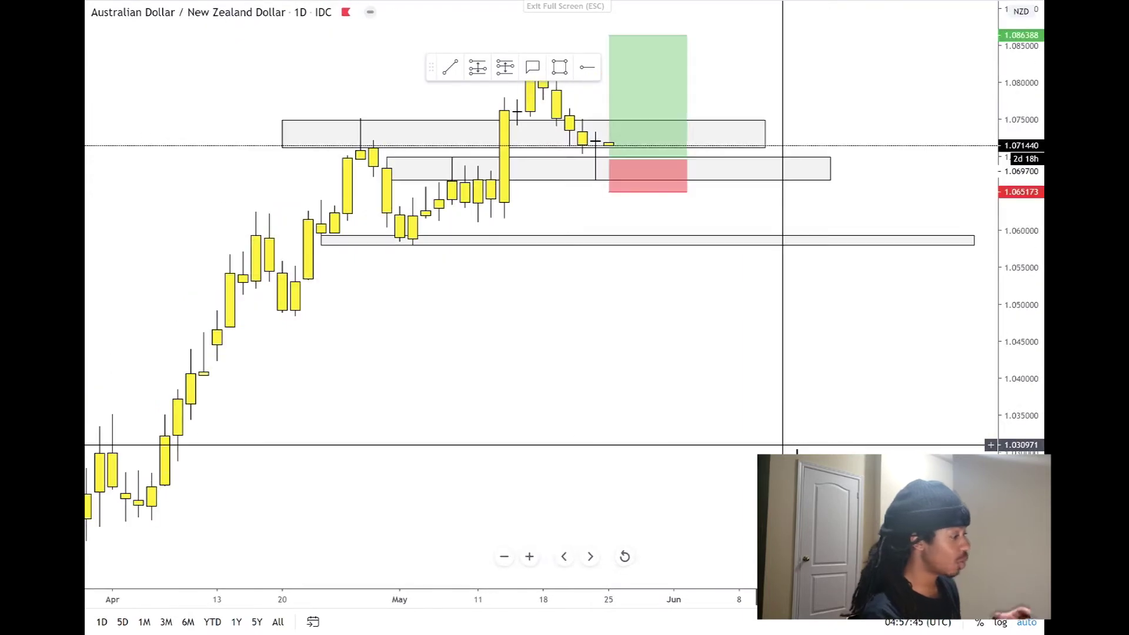
key(Down)
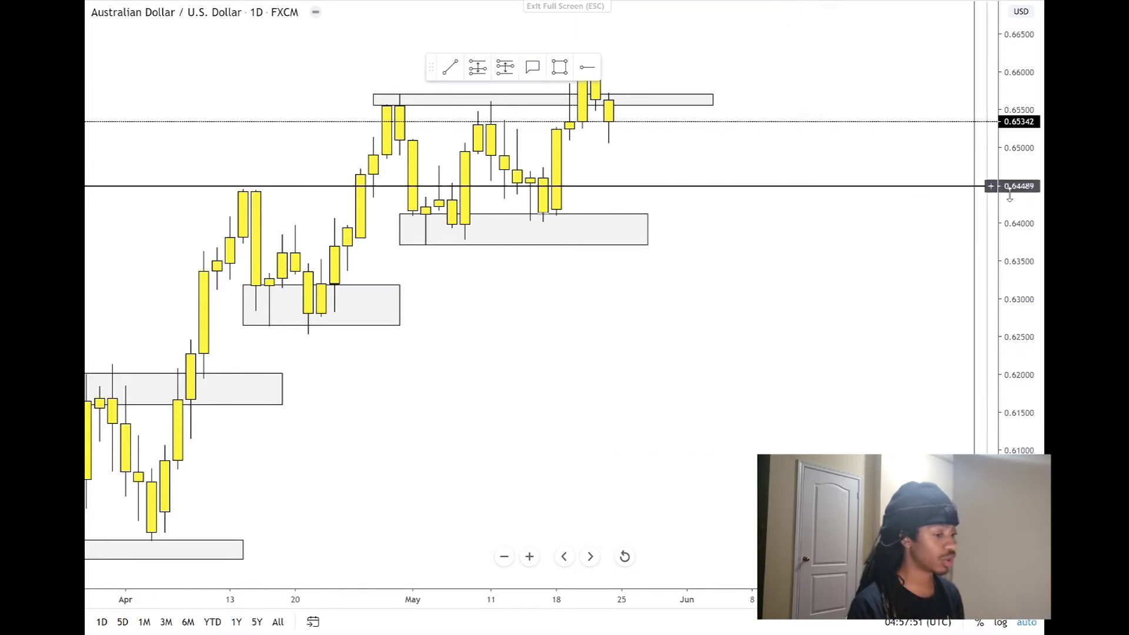
drag(832, 250, 838, 326)
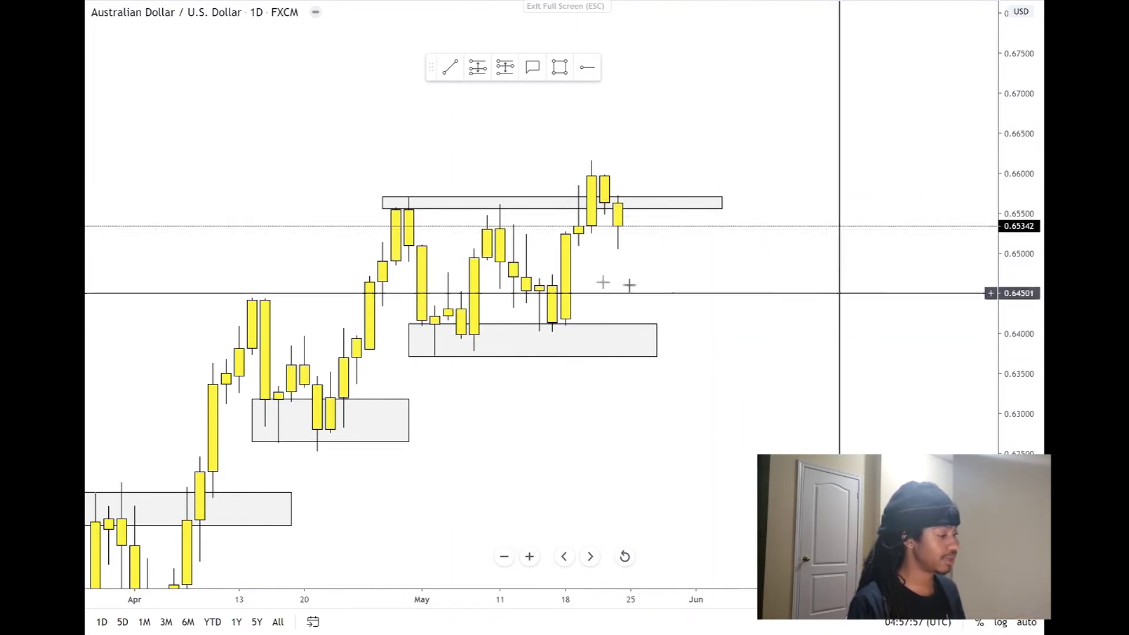
Draw a trend line from the latest AUD/USD candle at about 0.65319 down into the support zone at about 0.63971.
click(450, 69)
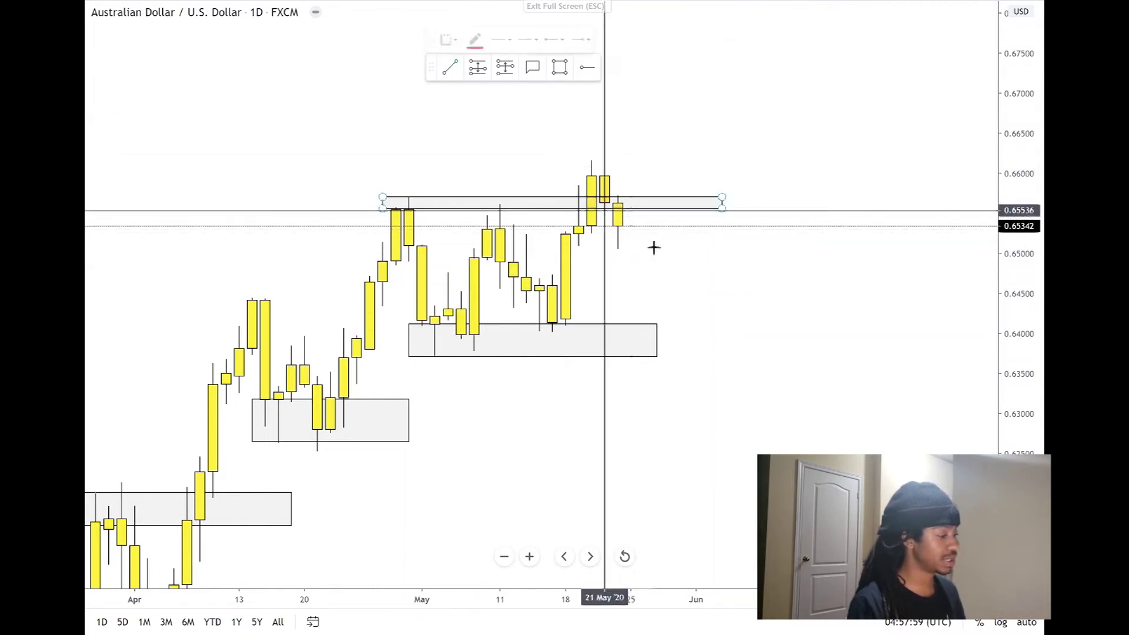
click(635, 228)
click(648, 335)
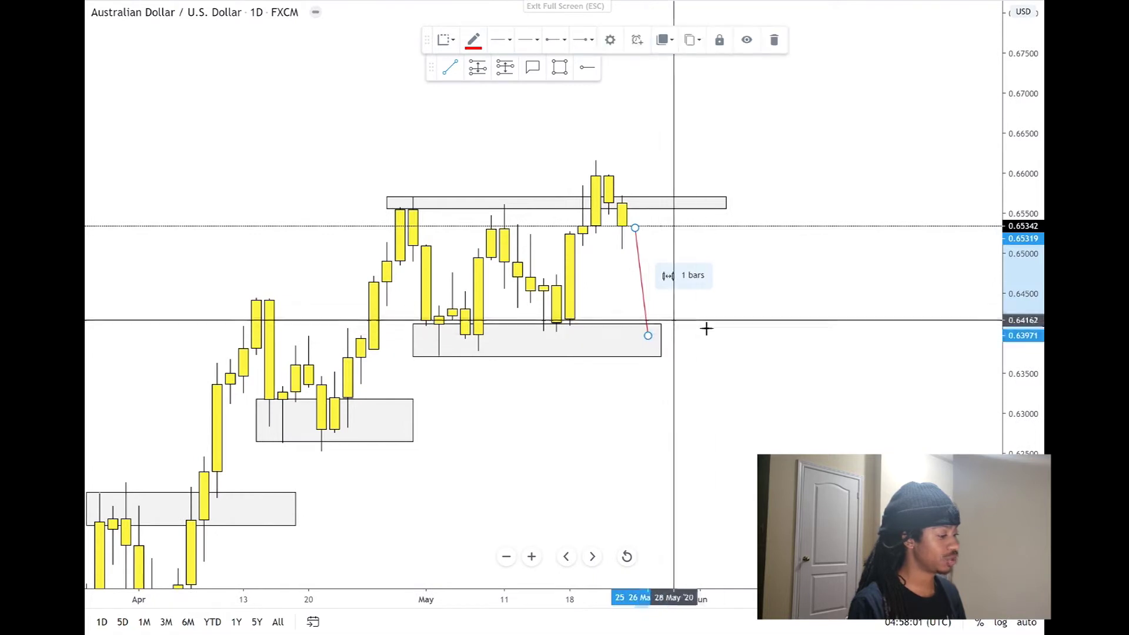
Extend the support zone near 0.64000 further forward in time, past the start of June.
drag(662, 324, 748, 310)
right_click(740, 303)
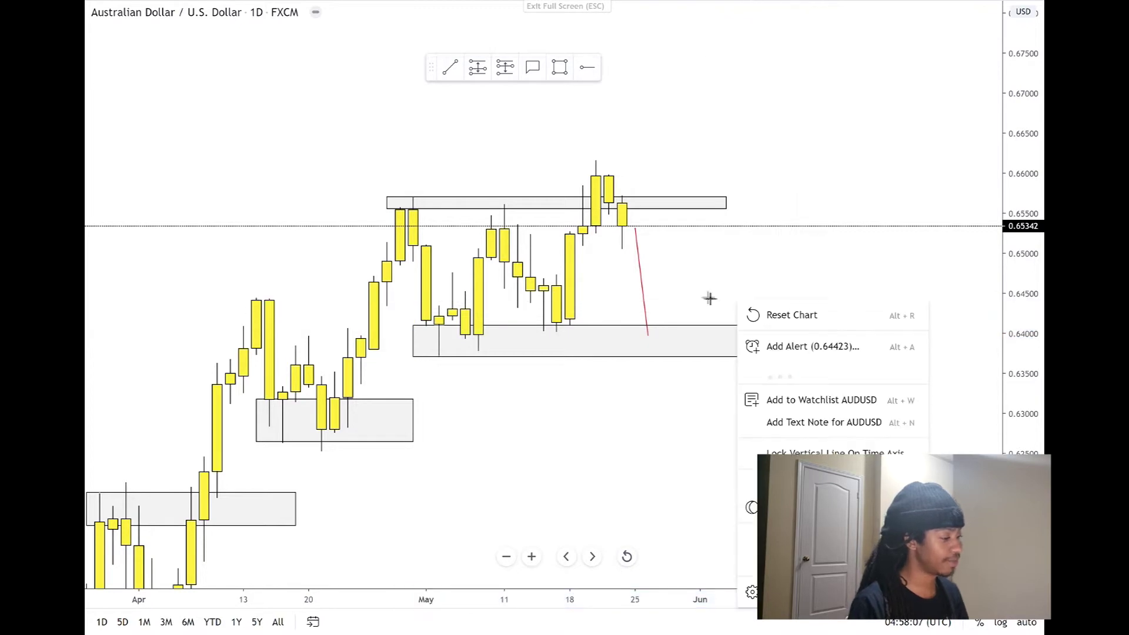
scroll(703, 297, down, 5)
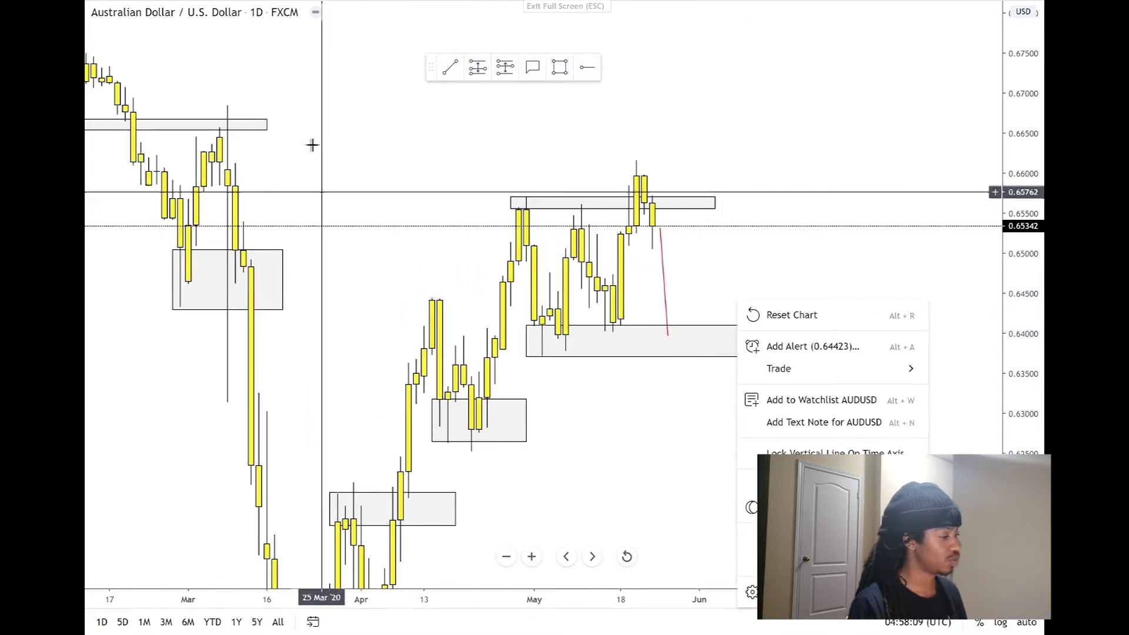
click(600, 159)
Extend the old February–March resistance zone forward past June and lower its bottom edge to about 0.66423.
scroll(632, 182, left, 5)
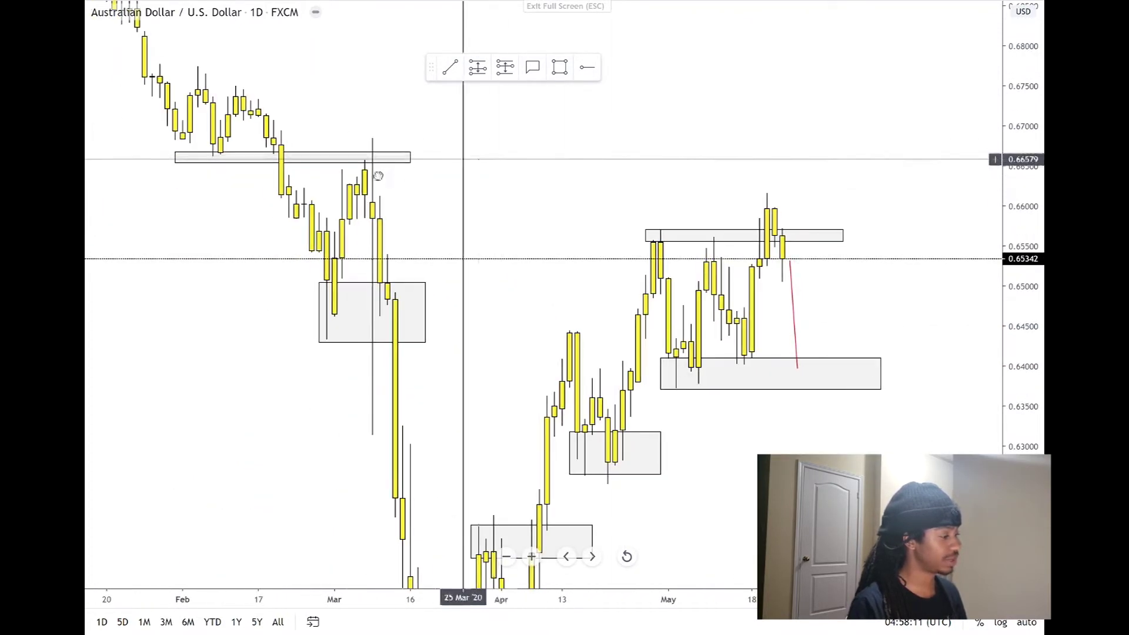
scroll(494, 171, right, 3)
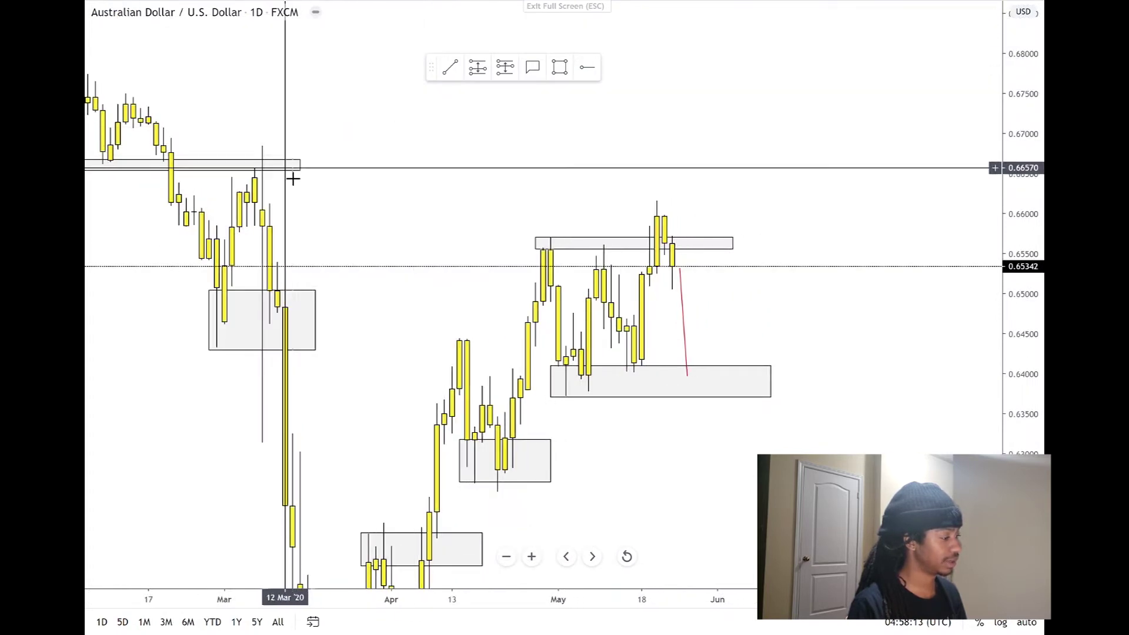
mouse_move(300, 171)
mouse_down()
mouse_move(873, 176)
mouse_move(882, 193)
mouse_up()
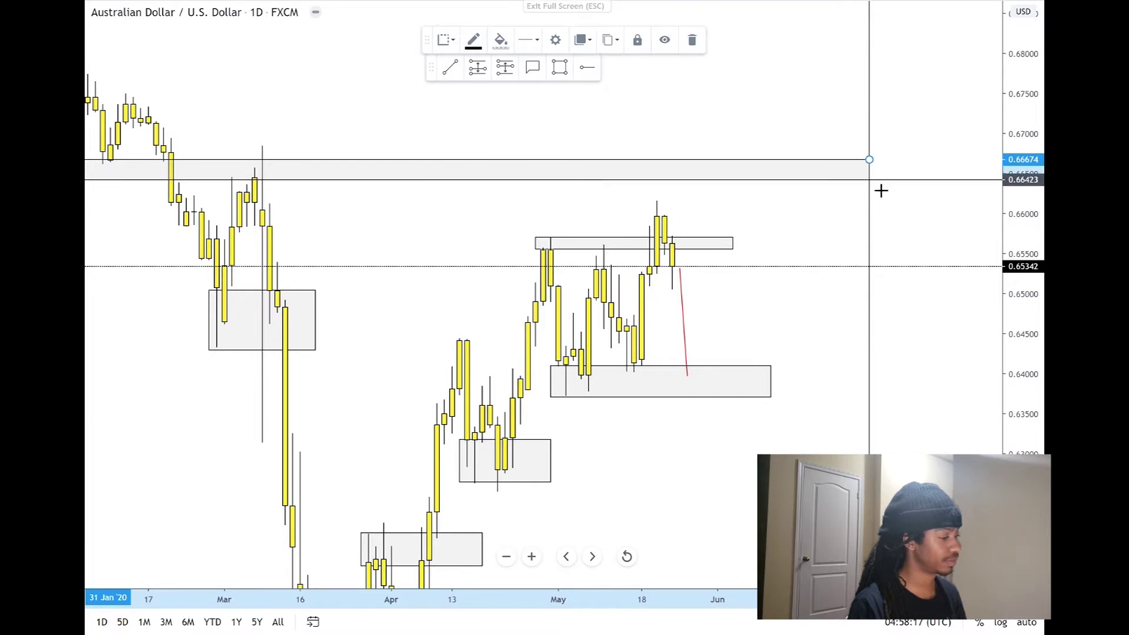
click(830, 236)
right_click(823, 230)
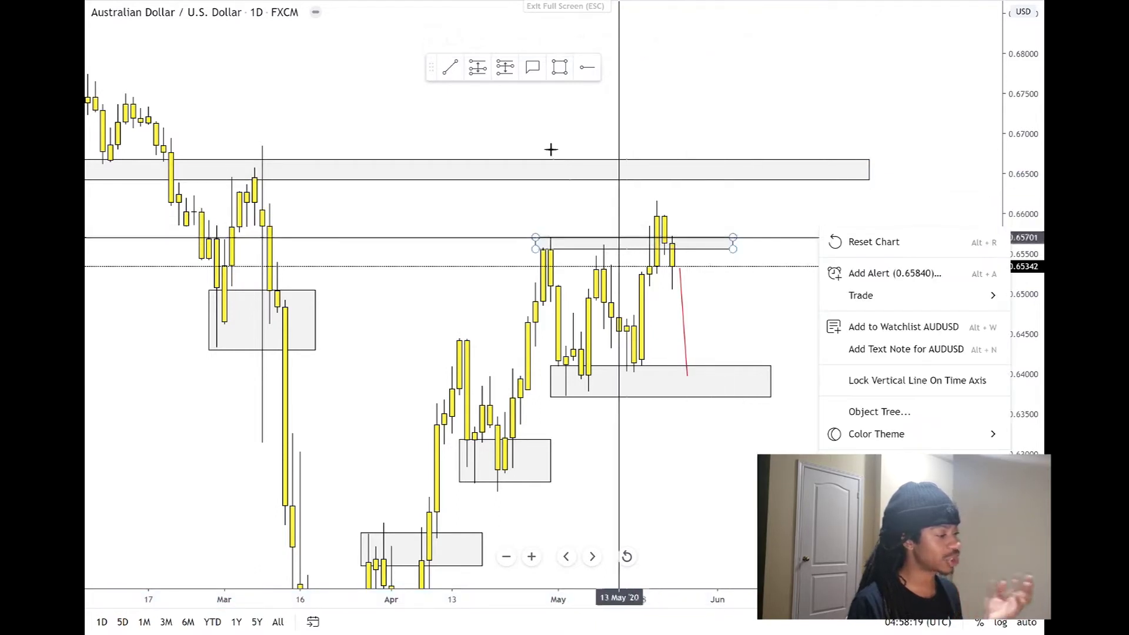
Draw a trend line from about 0.65684 on 25 May up to the upper resistance zone at about 0.66423 on 29 May.
click(450, 67)
click(704, 250)
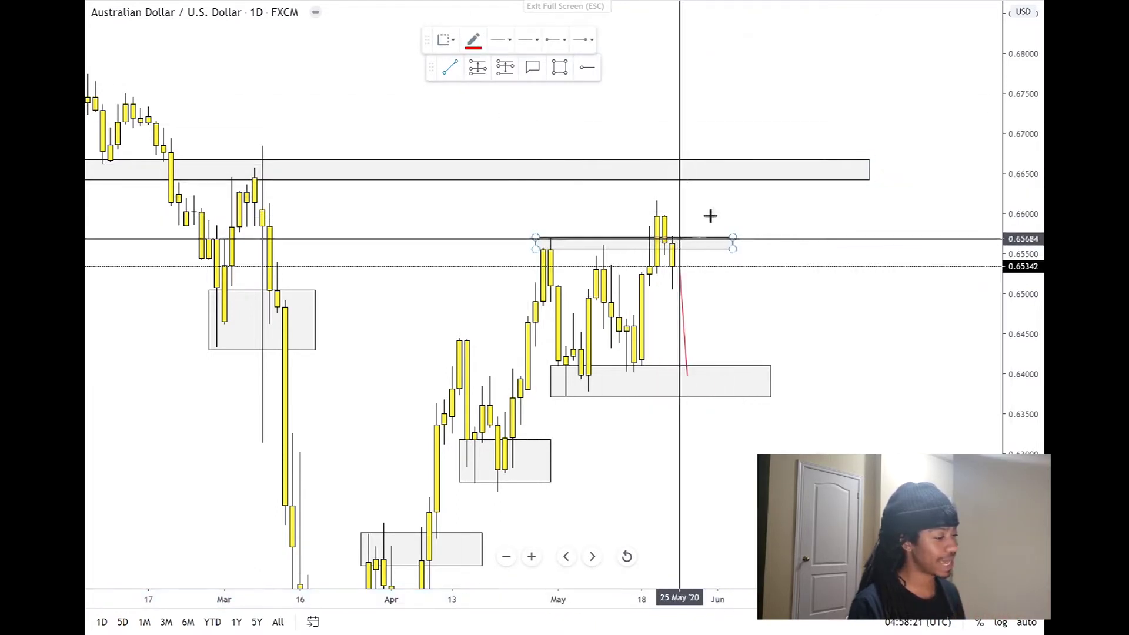
click(715, 185)
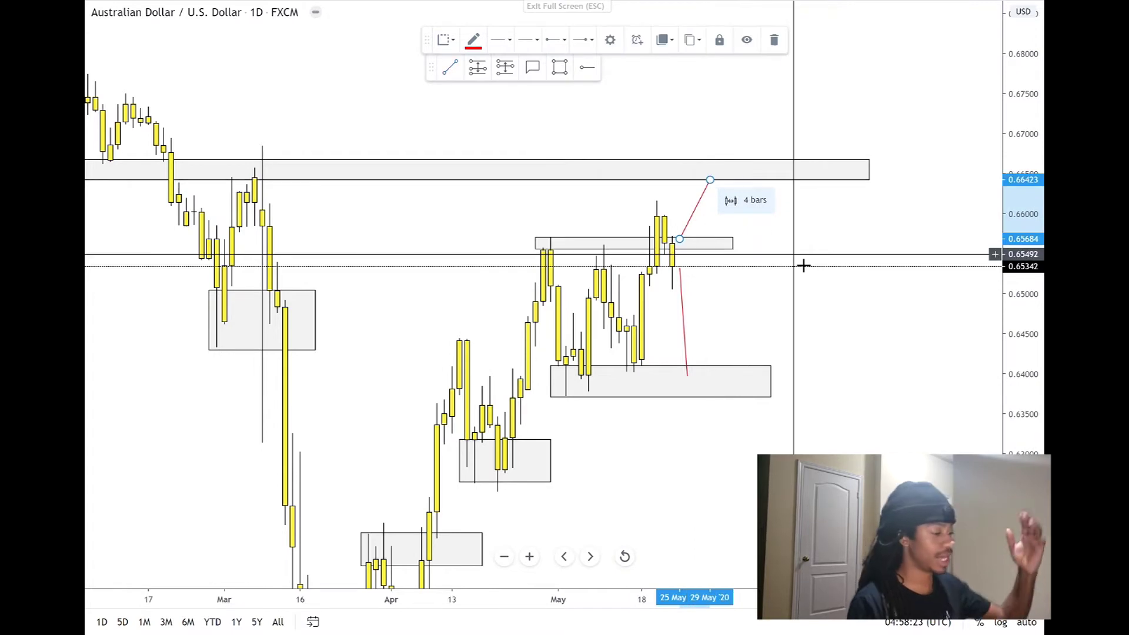
scroll(833, 286, up, 3)
click(832, 285)
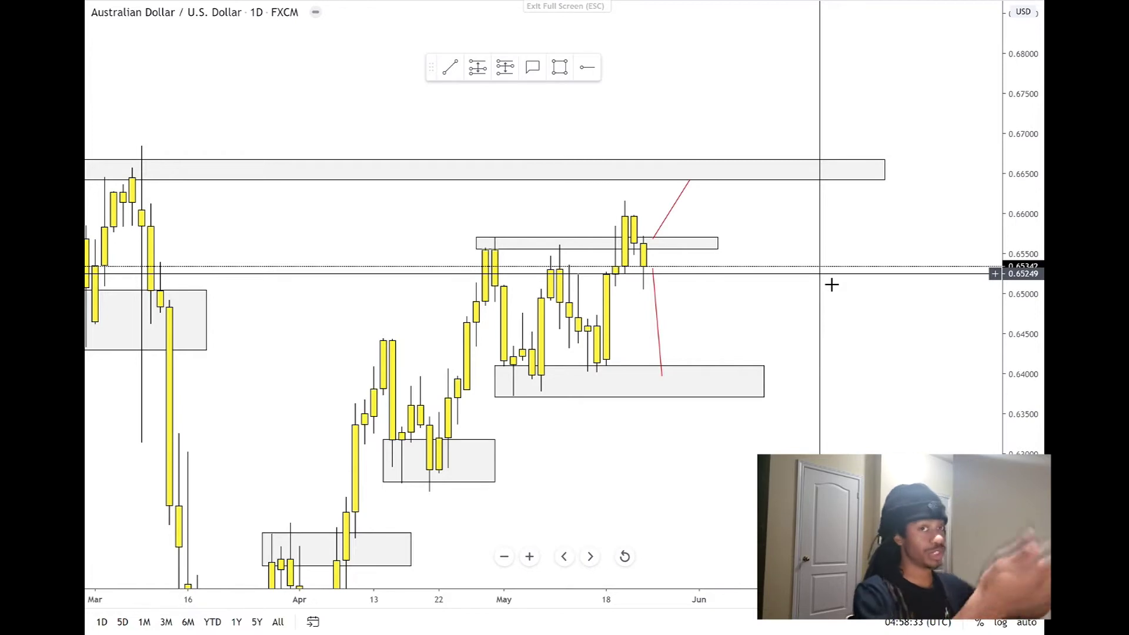
Go through the following currency pairs to the Euro / U.S. Dollar daily chart.
key(space)
key(space)
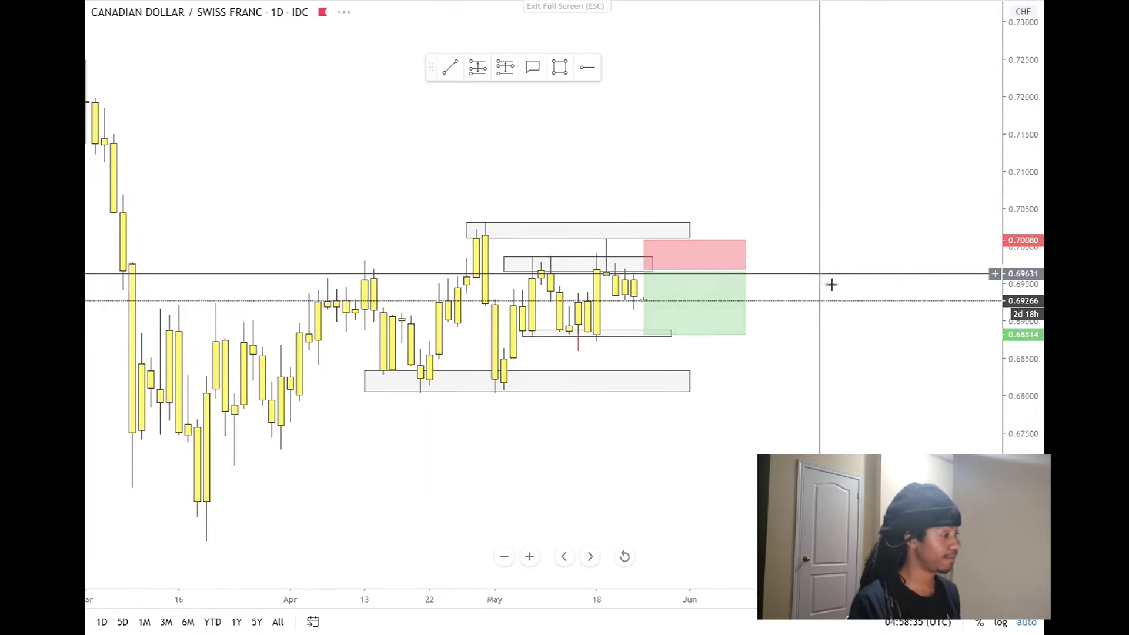
key(space)
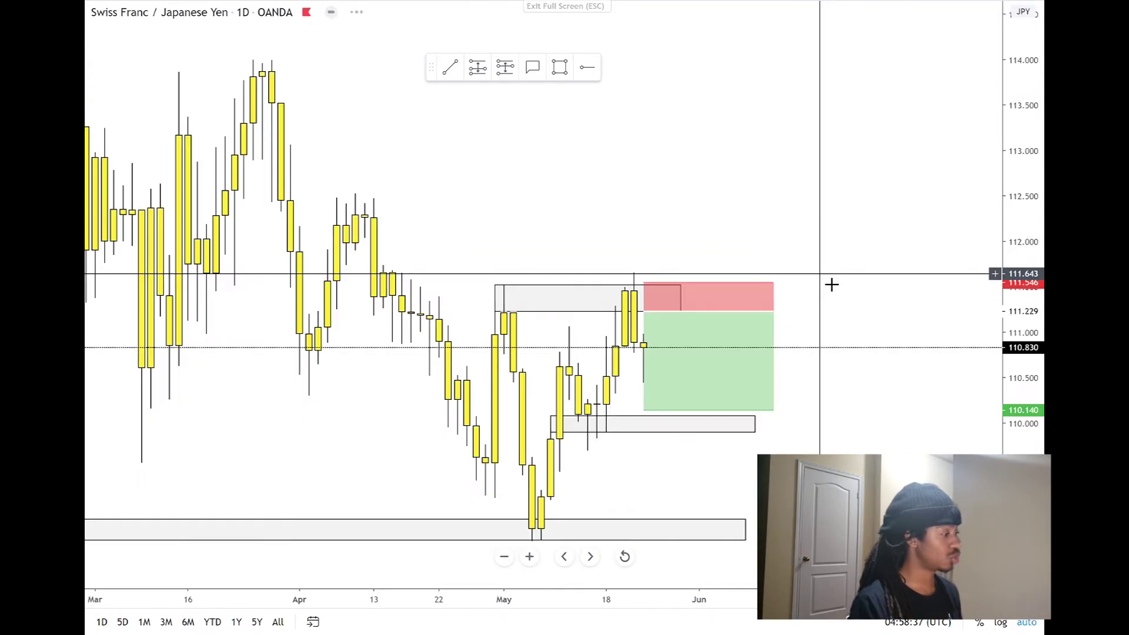
key(space)
key(space)
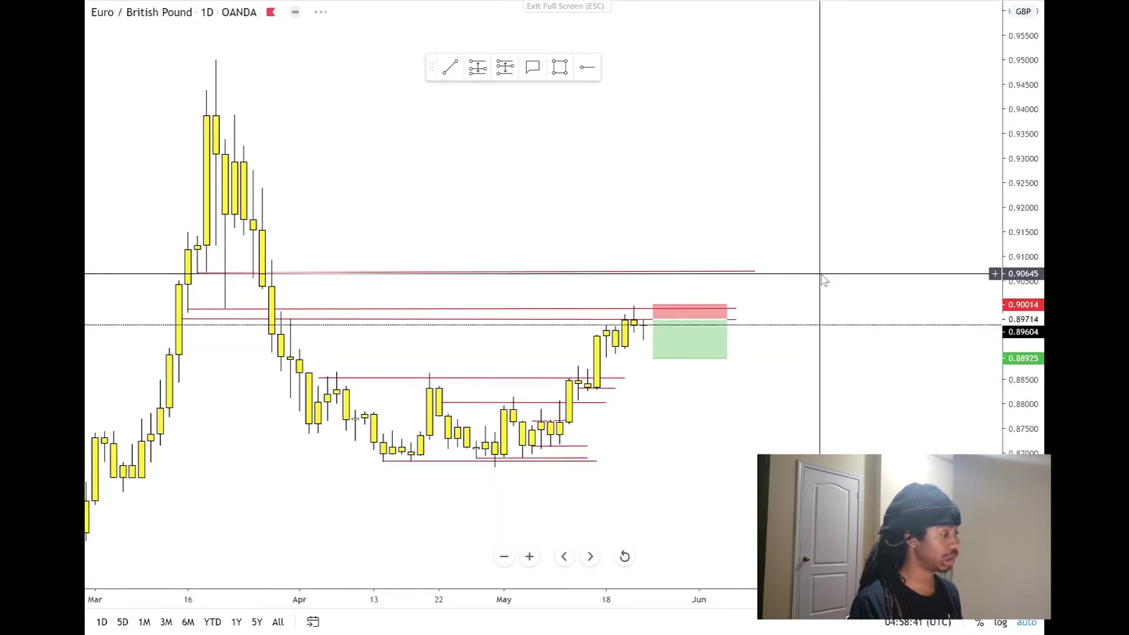
key(space)
key(space)
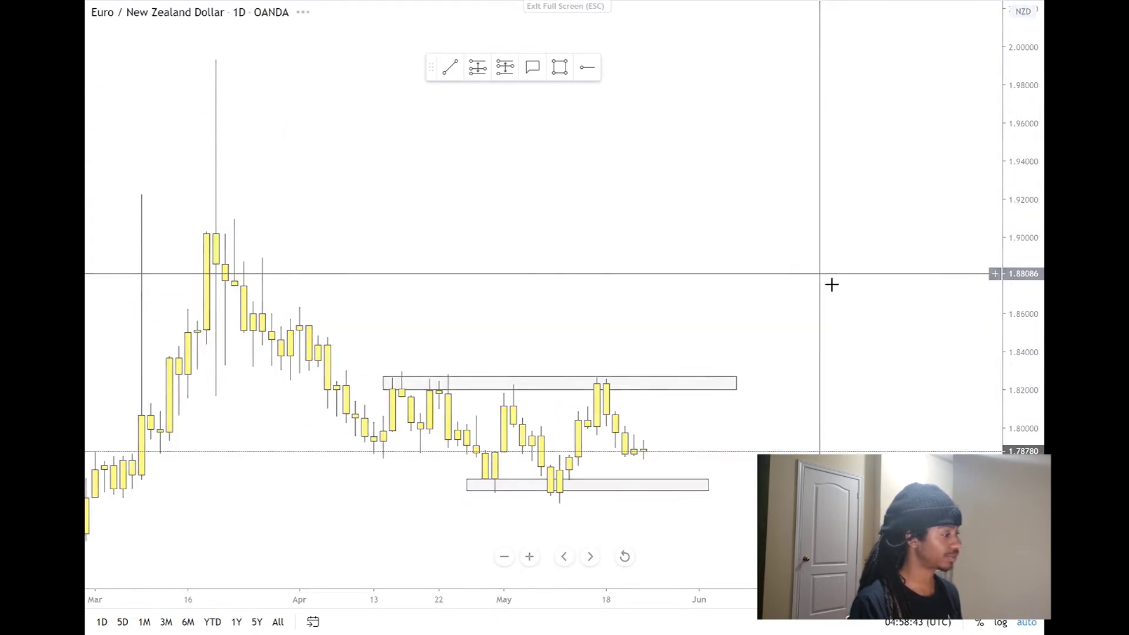
key(space)
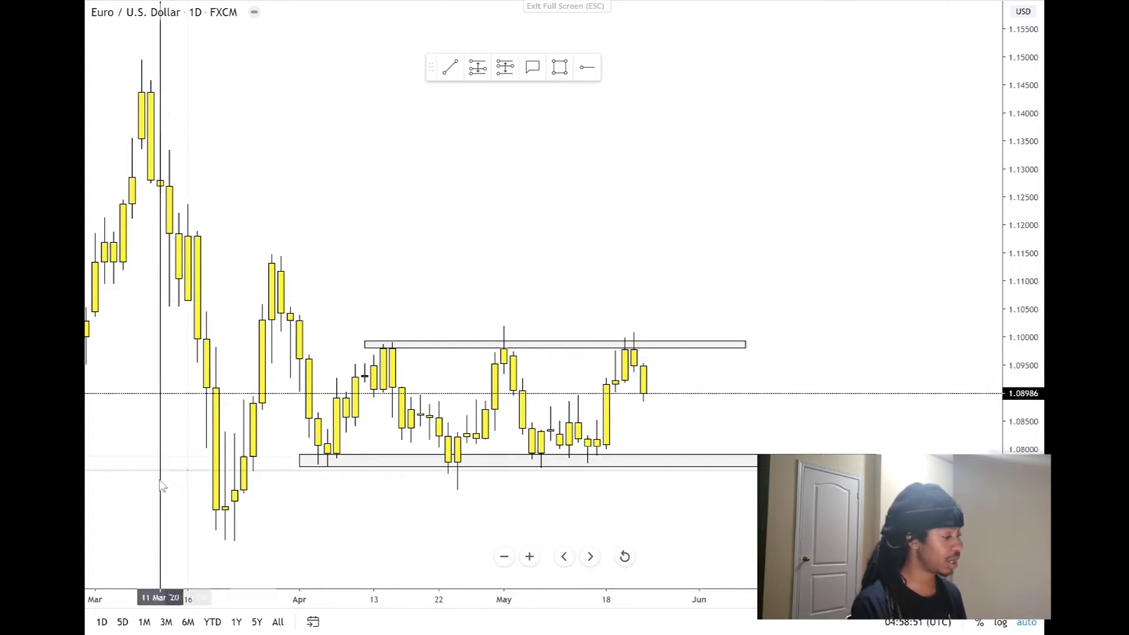
Place a short position on EUR/USD at 25 May with entry at about 1.09771 and stop at about 1.10219.
click(457, 75)
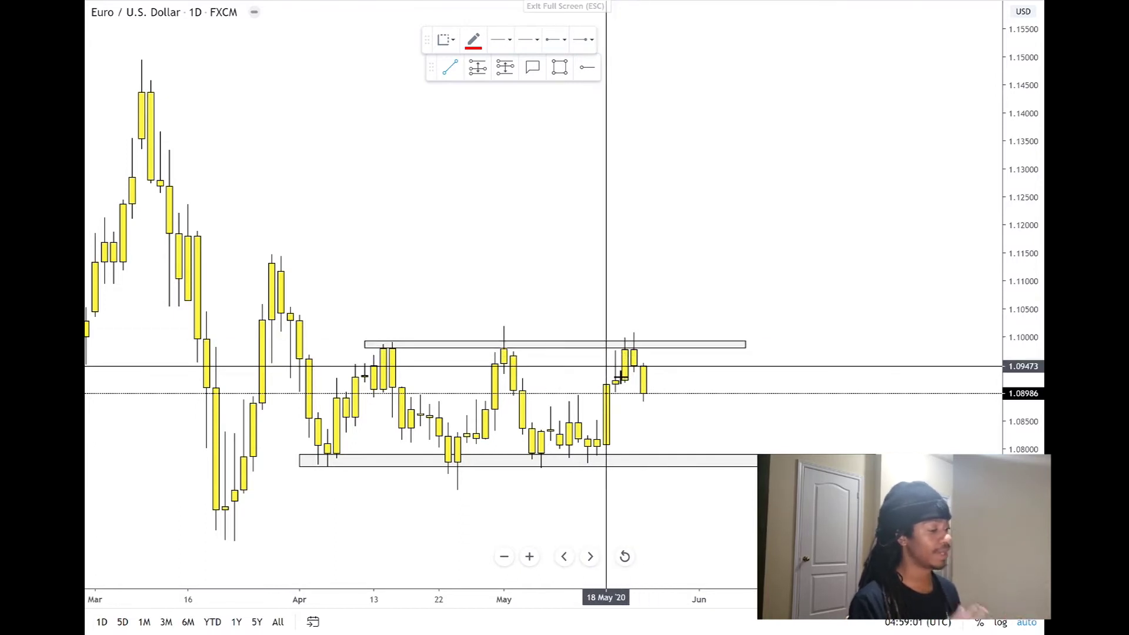
click(506, 67)
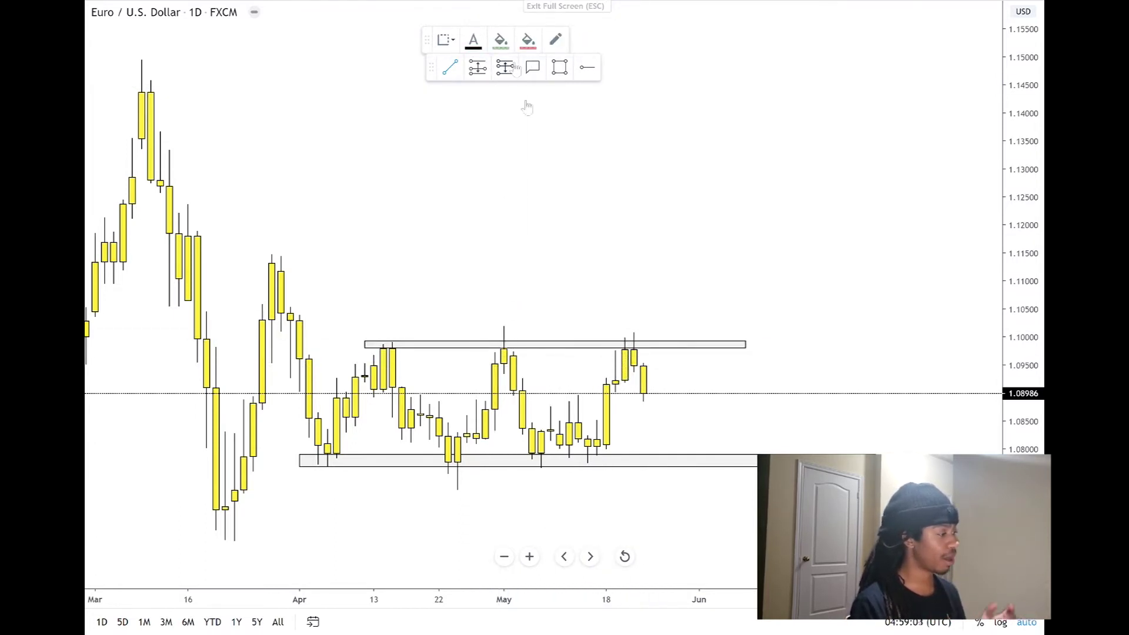
click(653, 350)
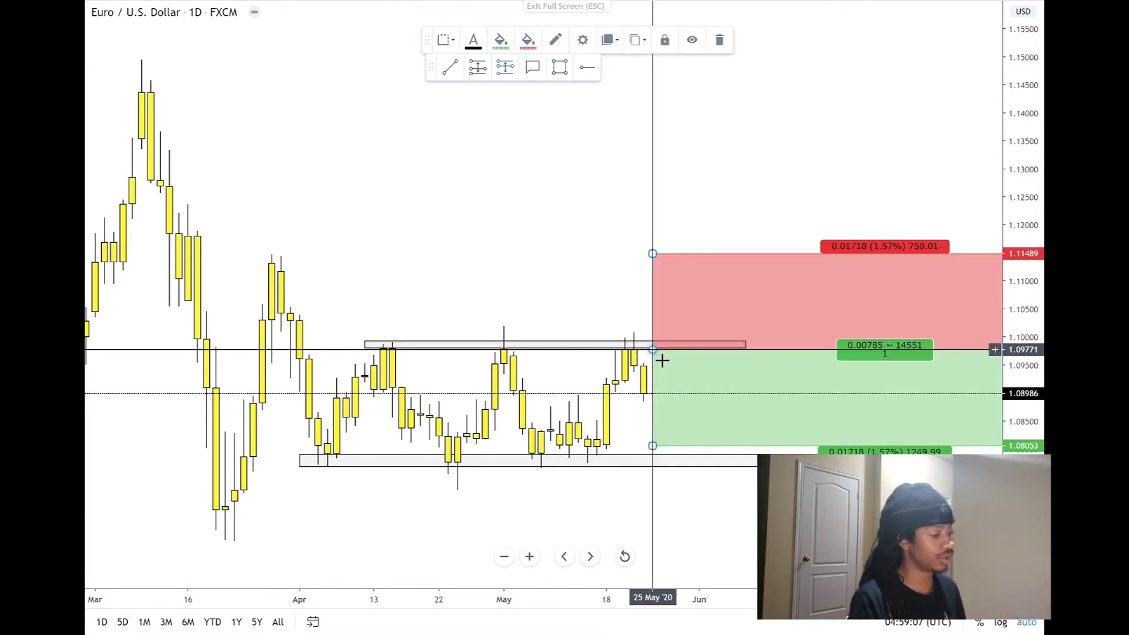
drag(653, 254, 634, 325)
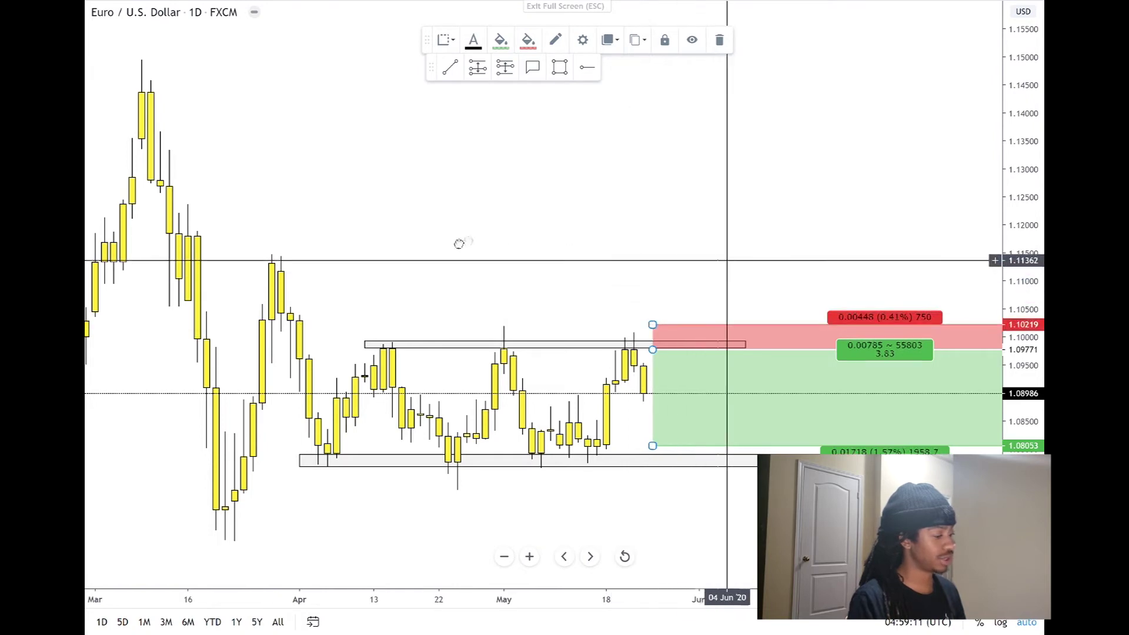
Narrow the short position to end in mid-June and set its profit target at about 1.07945, just above the support zone.
drag(671, 262, 416, 252)
drag(872, 130, 576, 130)
drag(400, 411, 406, 433)
drag(658, 330, 829, 330)
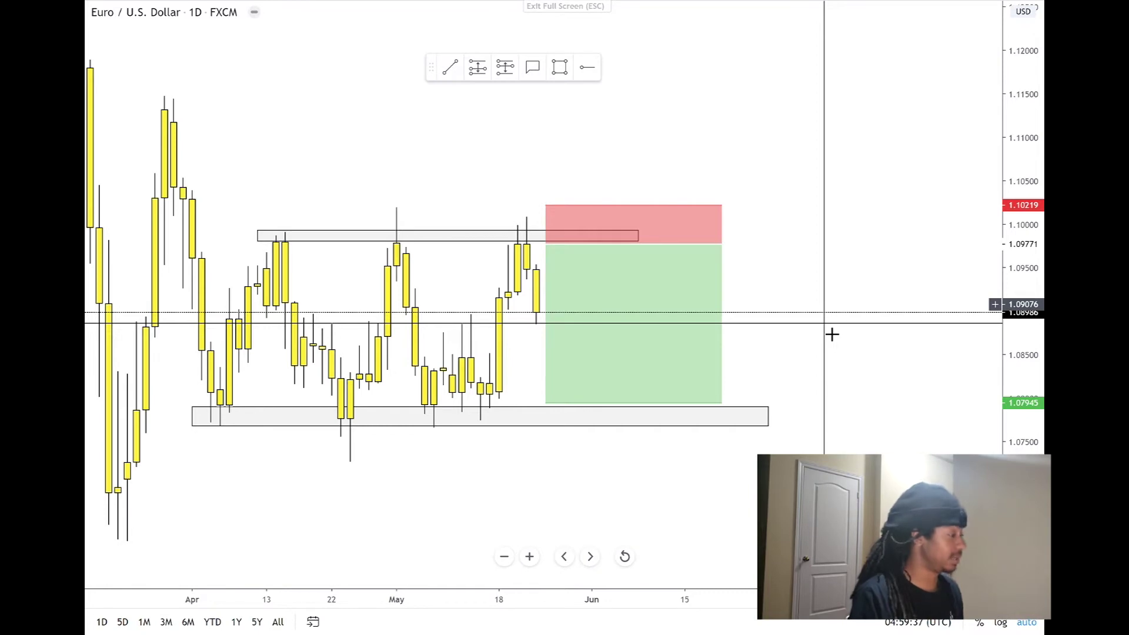
Draw a trend line from about 1.09766 on 20 May down to the short position's target level above the support zone.
click(461, 70)
click(517, 244)
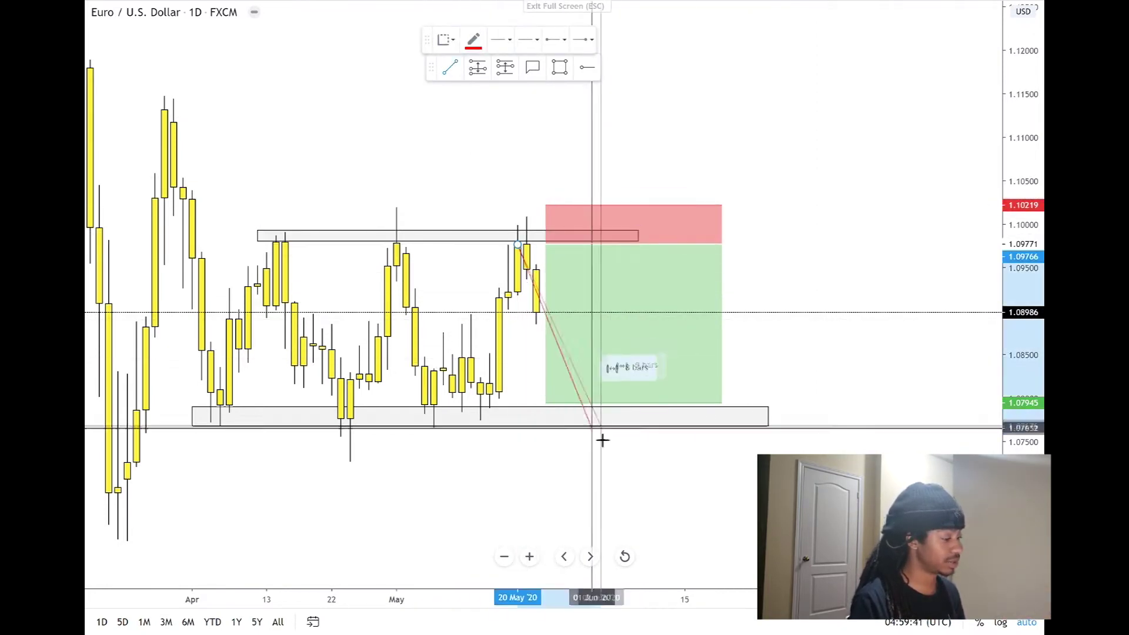
click(575, 416)
Draw a resistance rectangle over the late March highs, from 26 March forward, spanning about 1.11200 to 1.11472.
drag(518, 218, 541, 235)
click(560, 67)
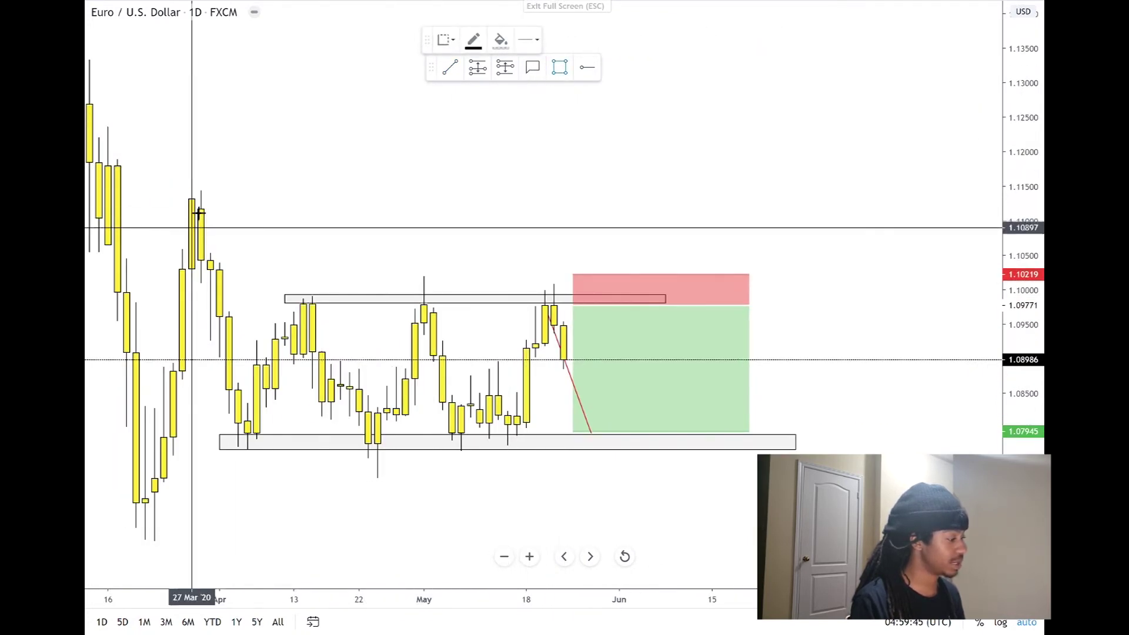
click(194, 212)
click(796, 197)
click(796, 189)
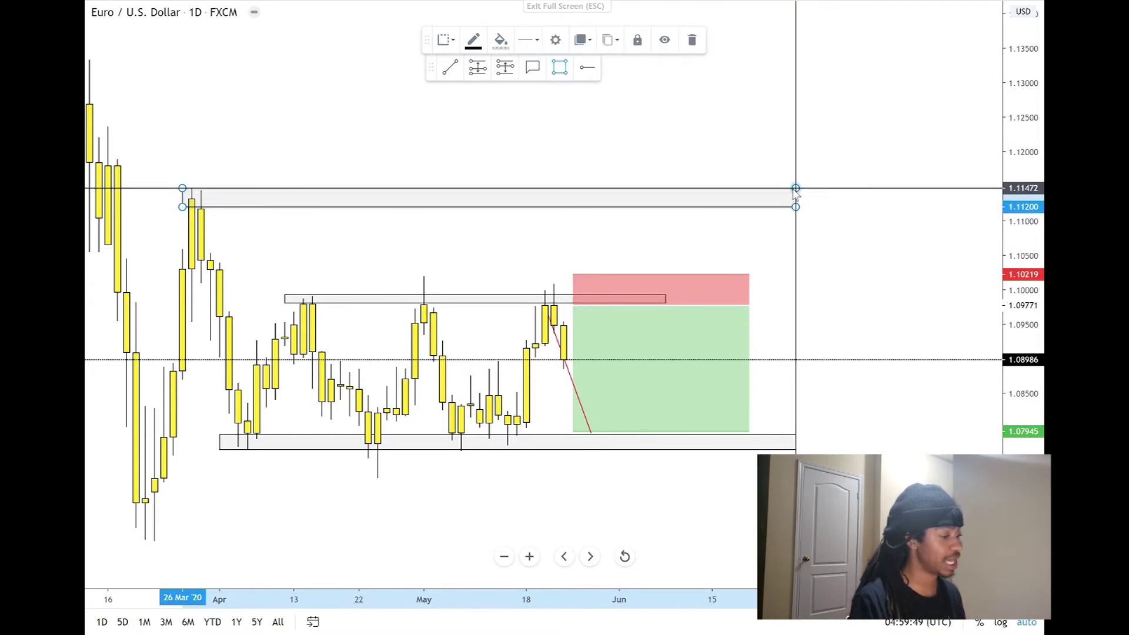
Draw a trend line from about 1.09877 on 25 May up into the new resistance zone at about 1.11280 on 29 May.
click(455, 71)
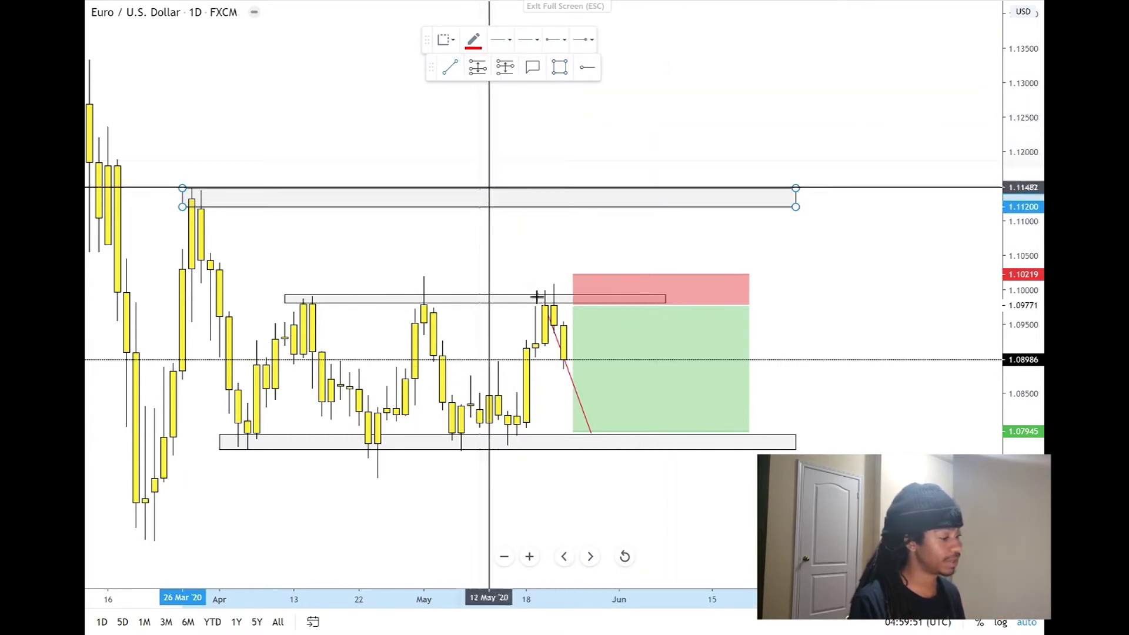
click(584, 302)
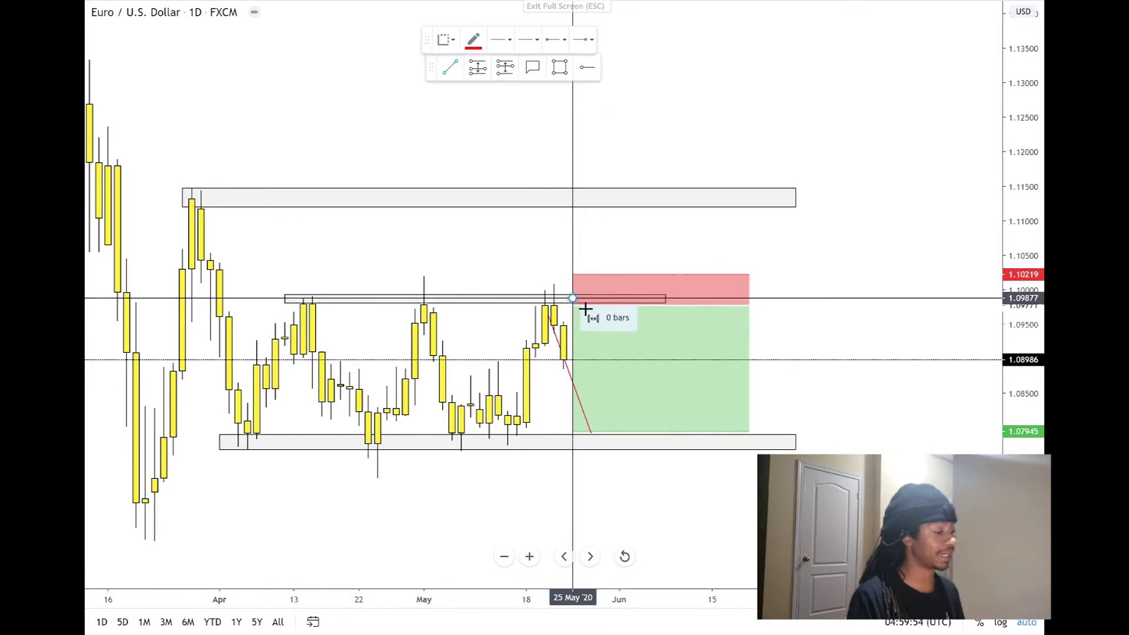
click(610, 202)
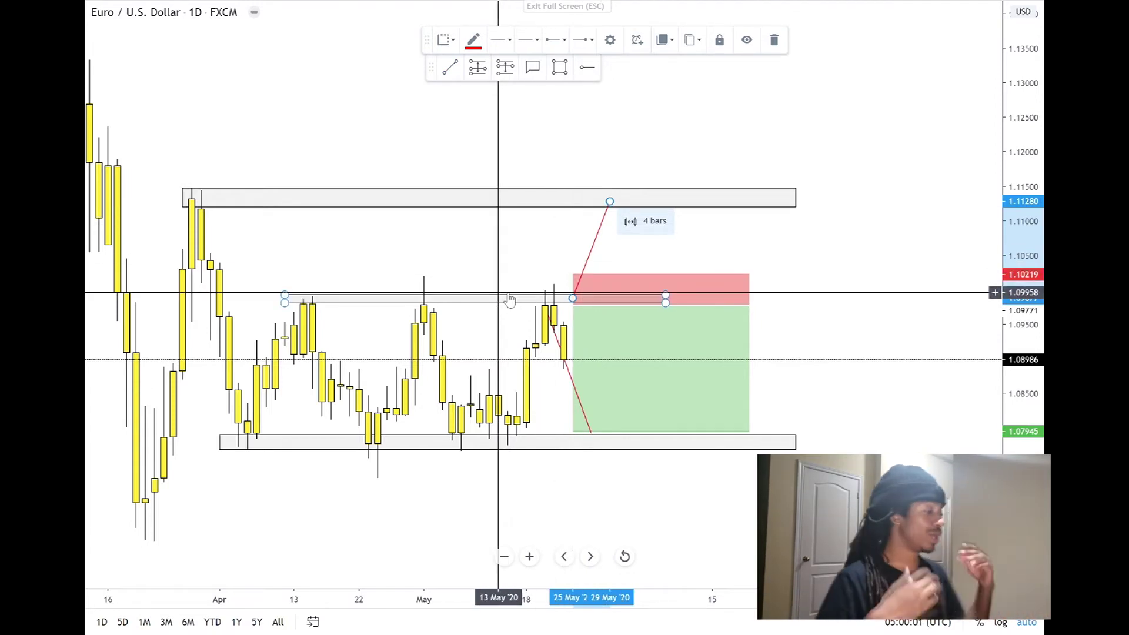
click(545, 247)
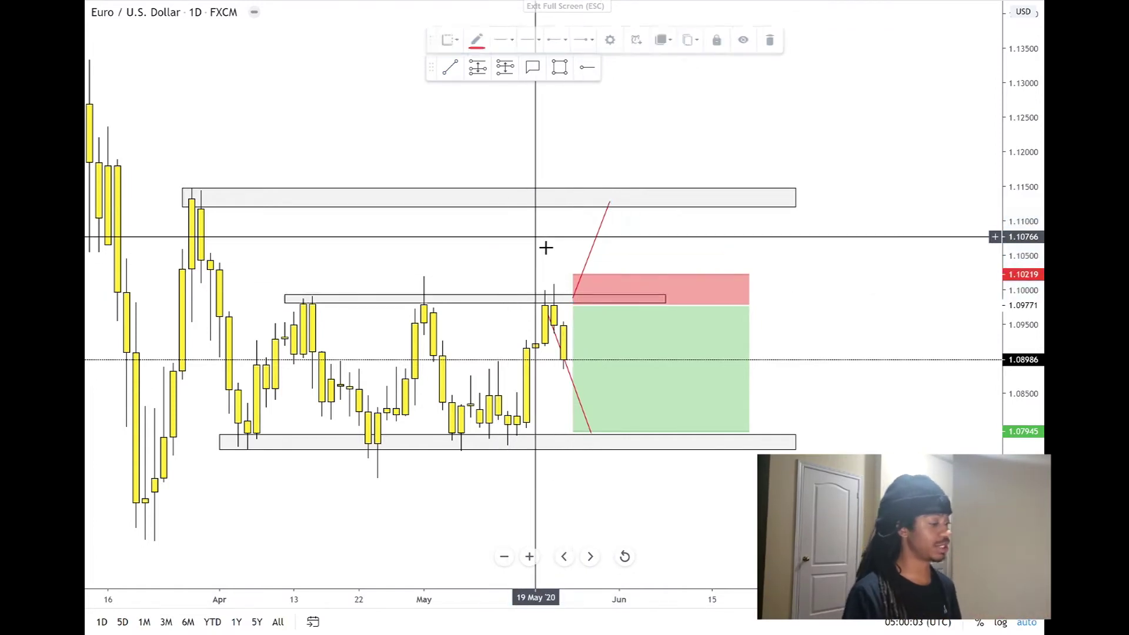
right_click(532, 248)
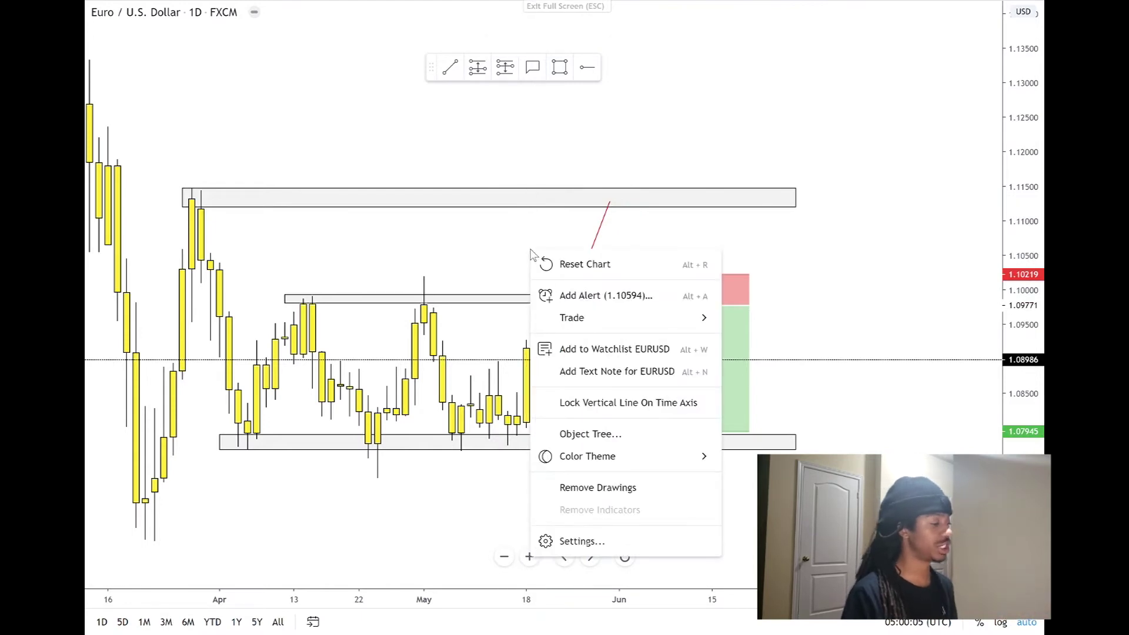
click(482, 247)
Go through the British Pound pairs to the British Pound / New Zealand Dollar daily chart.
key(space)
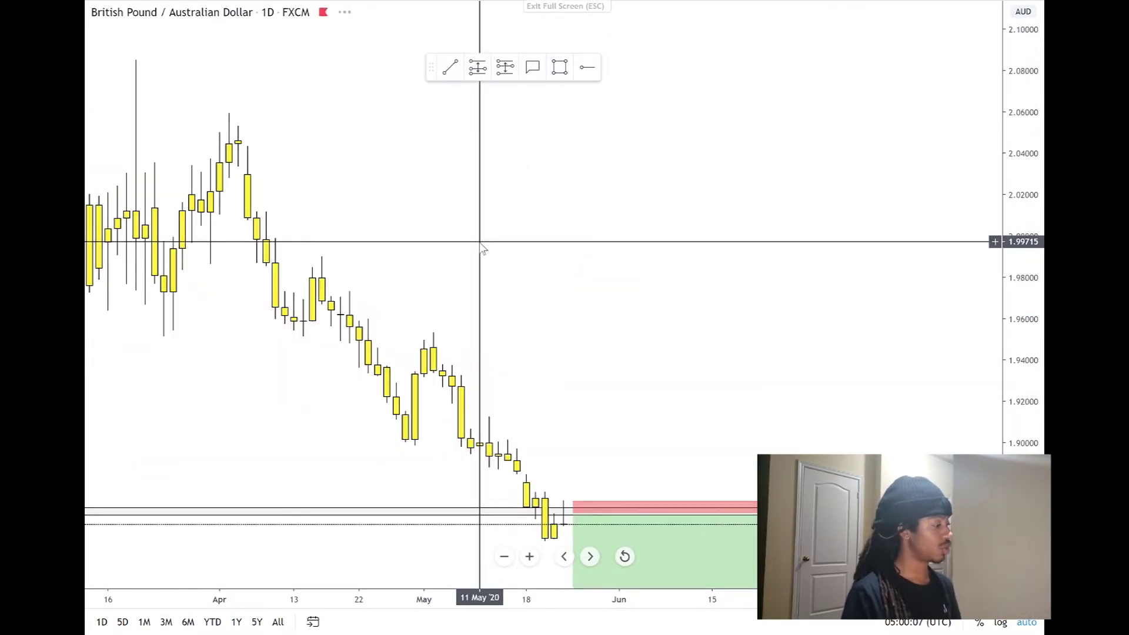
key(space)
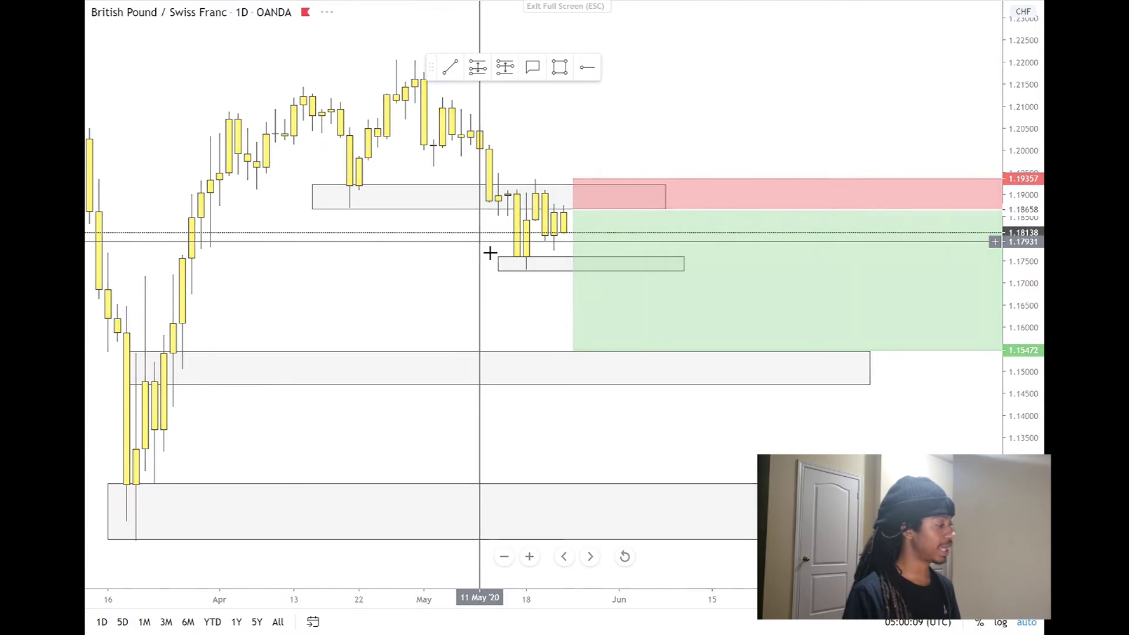
key(space)
key(space)
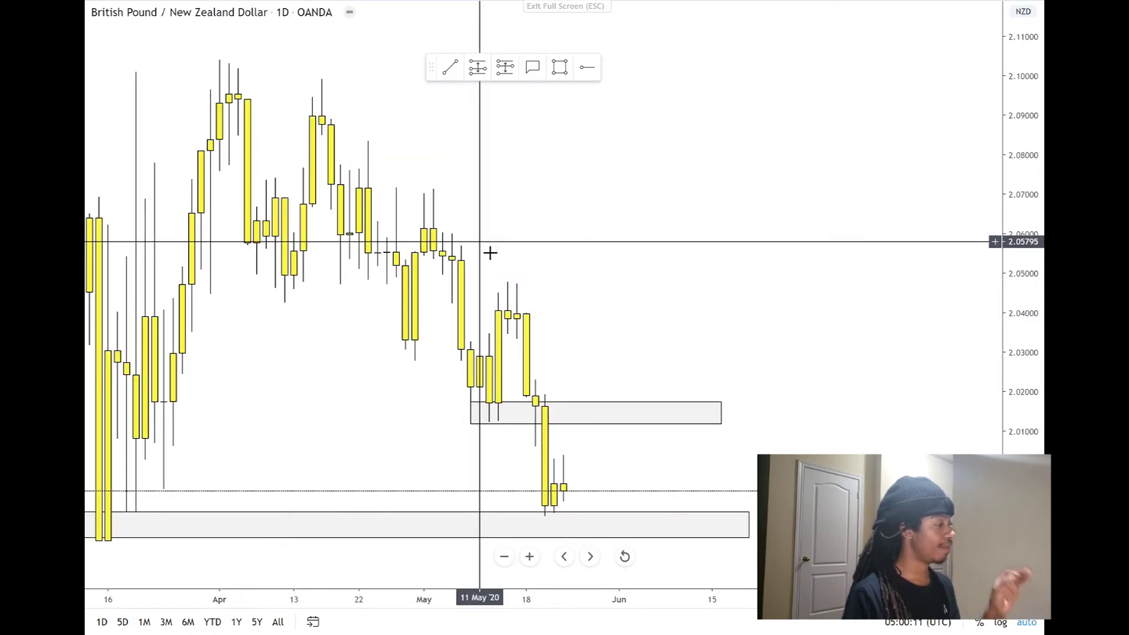
On the British Pound / U.S. Dollar chart, move the upward projection line to run from about 1.22147 on 26 May to 1.26240 on 29 May.
key(space)
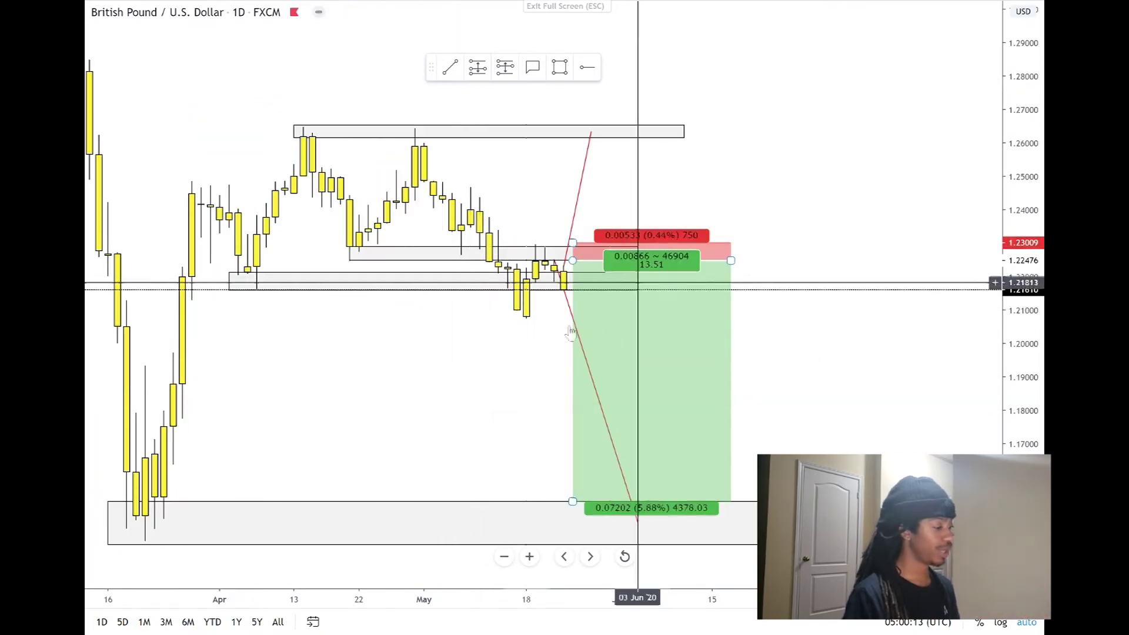
click(533, 490)
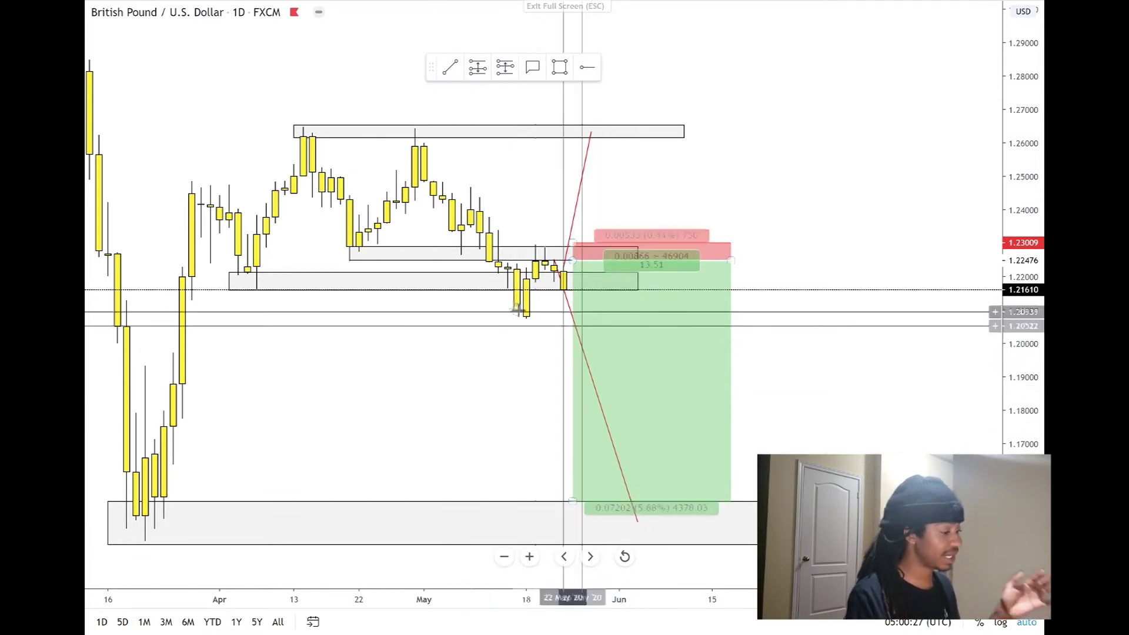
click(638, 250)
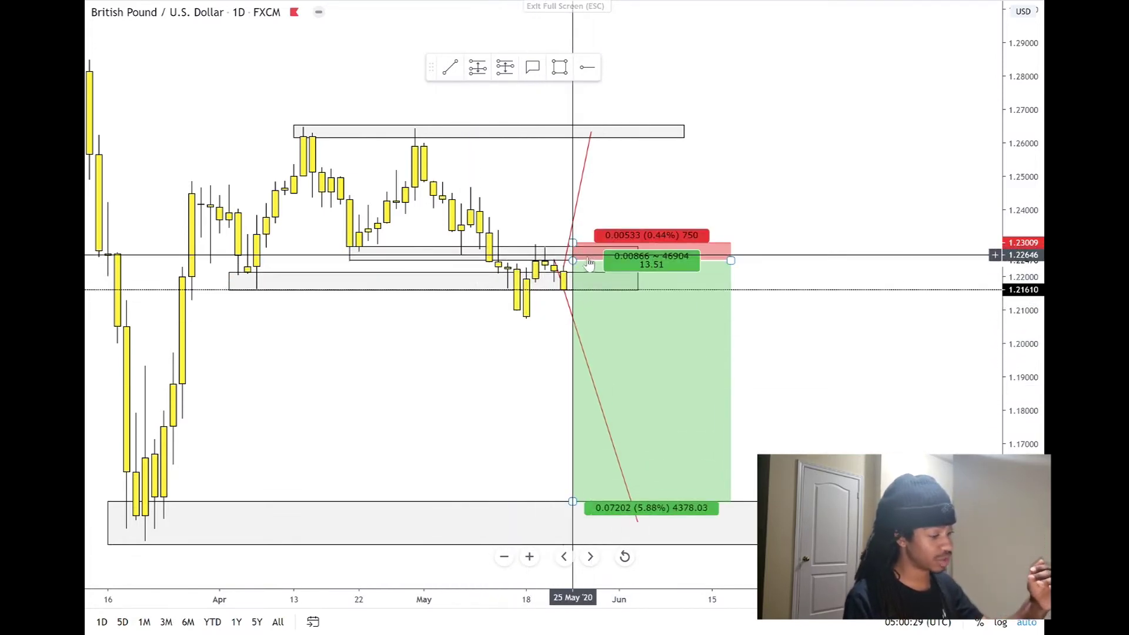
click(884, 280)
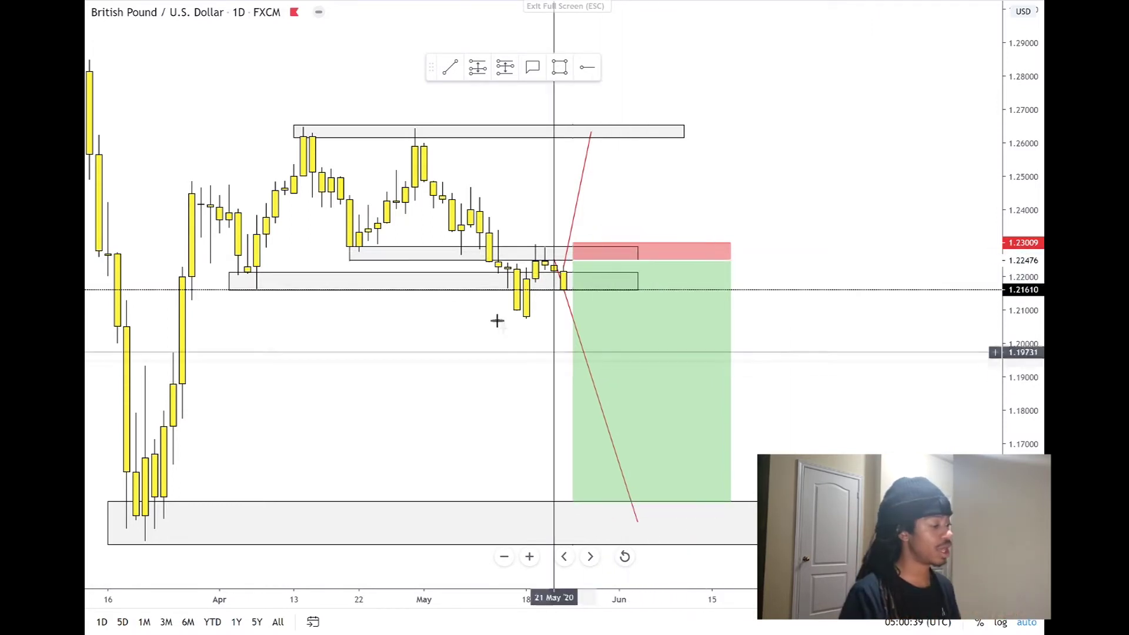
mouse_move(611, 151)
mouse_down()
mouse_move(599, 184)
mouse_move(610, 187)
mouse_up()
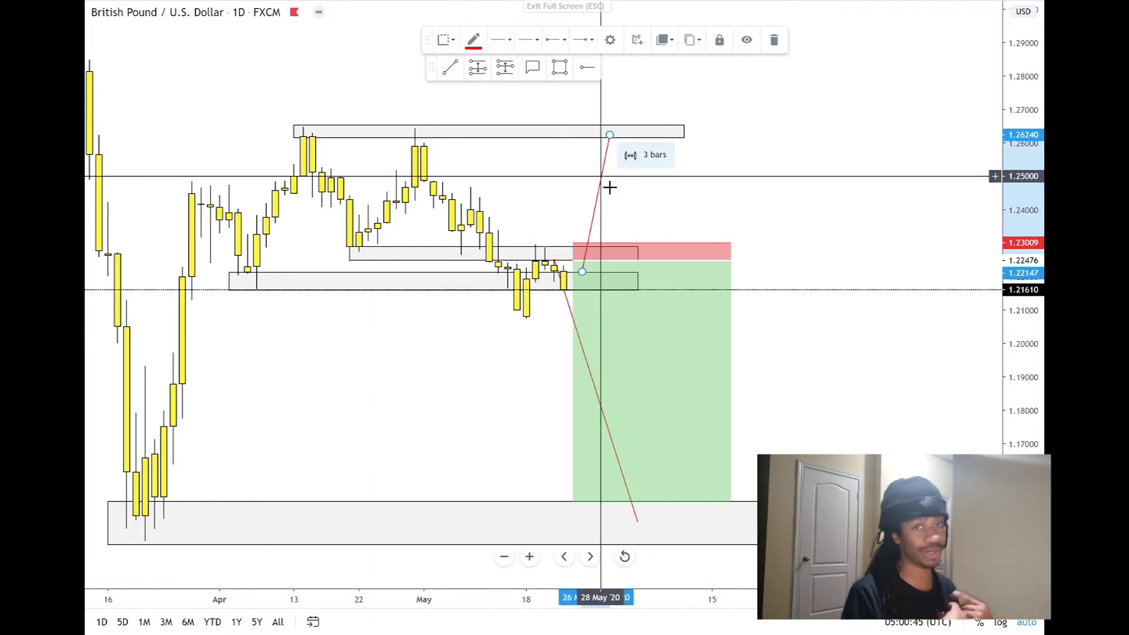
Move the downward projection line so it starts at about 1.21604 on 25 May and ends in the lower support zone on 5 June.
click(575, 323)
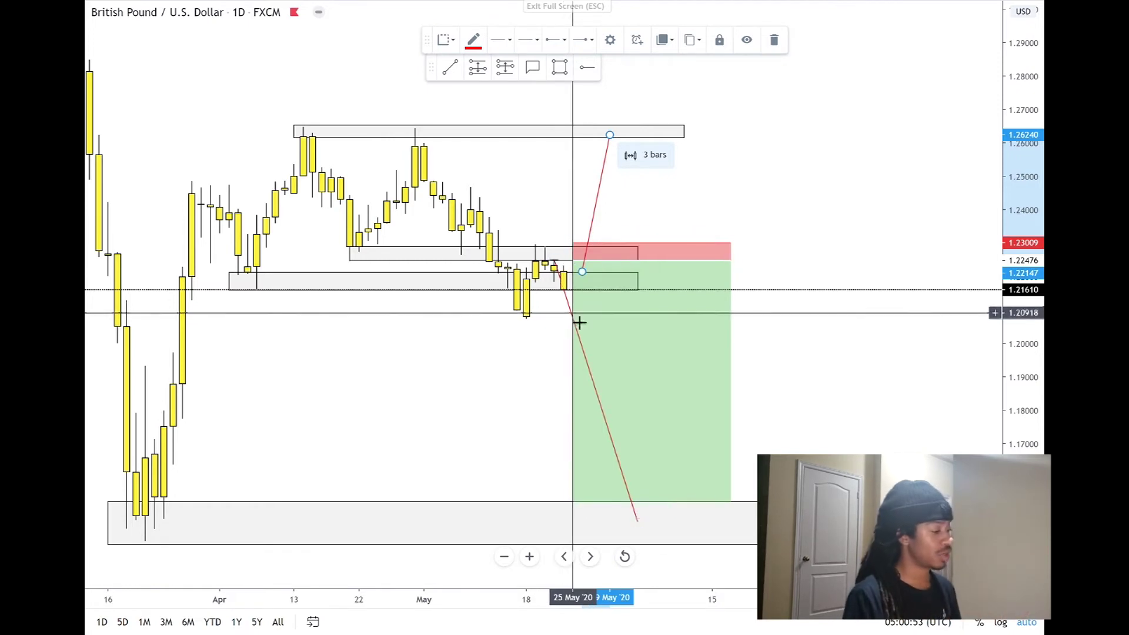
drag(577, 304, 602, 348)
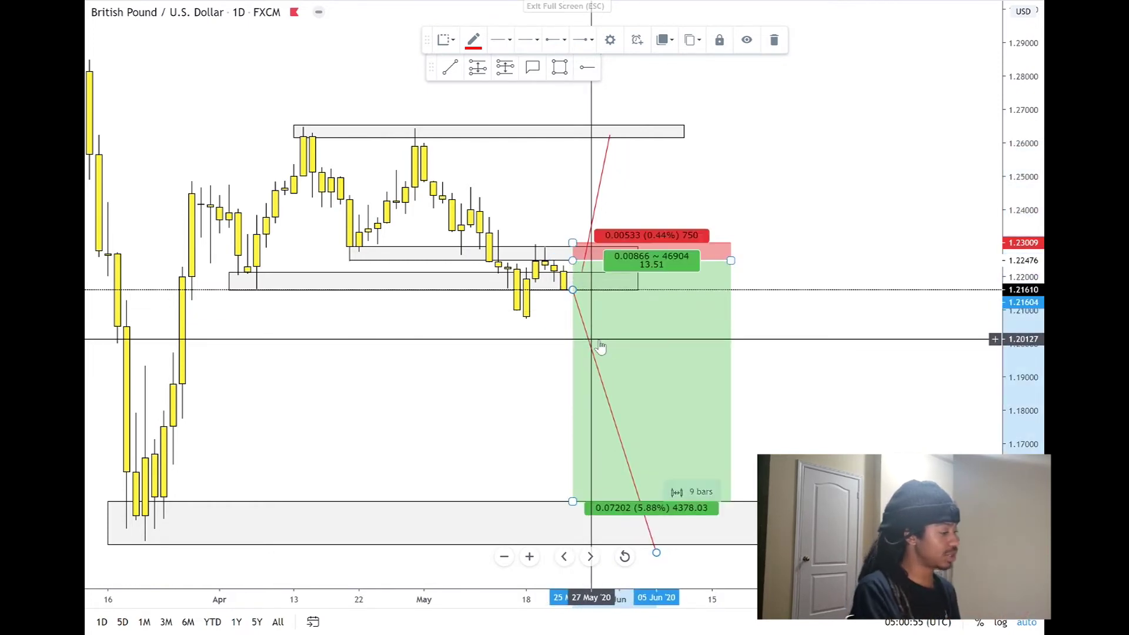
click(581, 303)
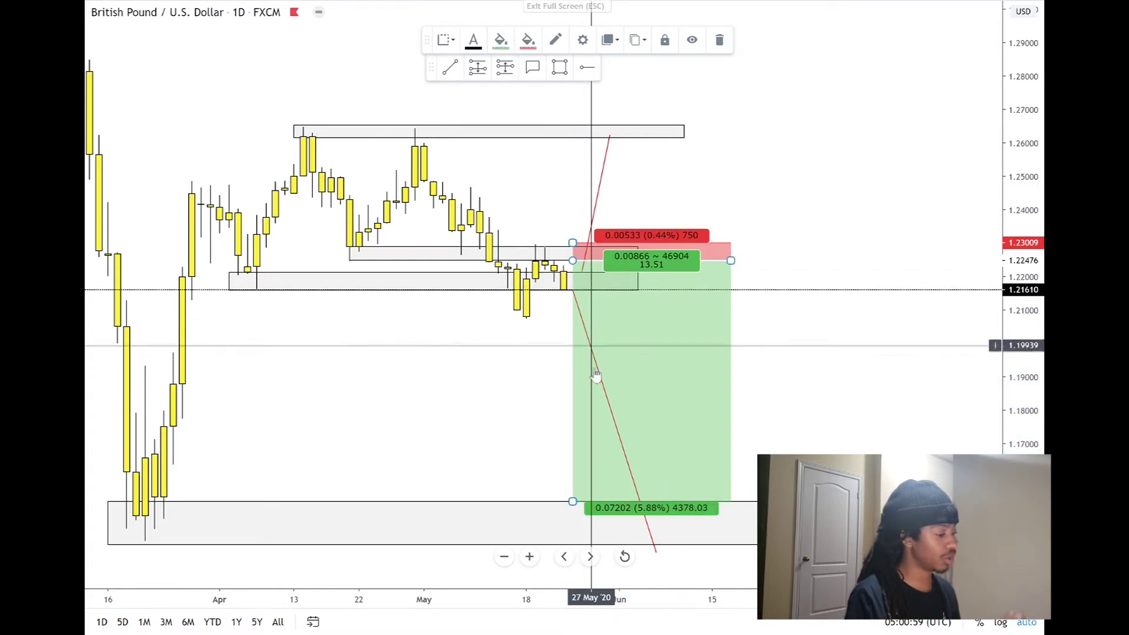
drag(370, 367, 501, 294)
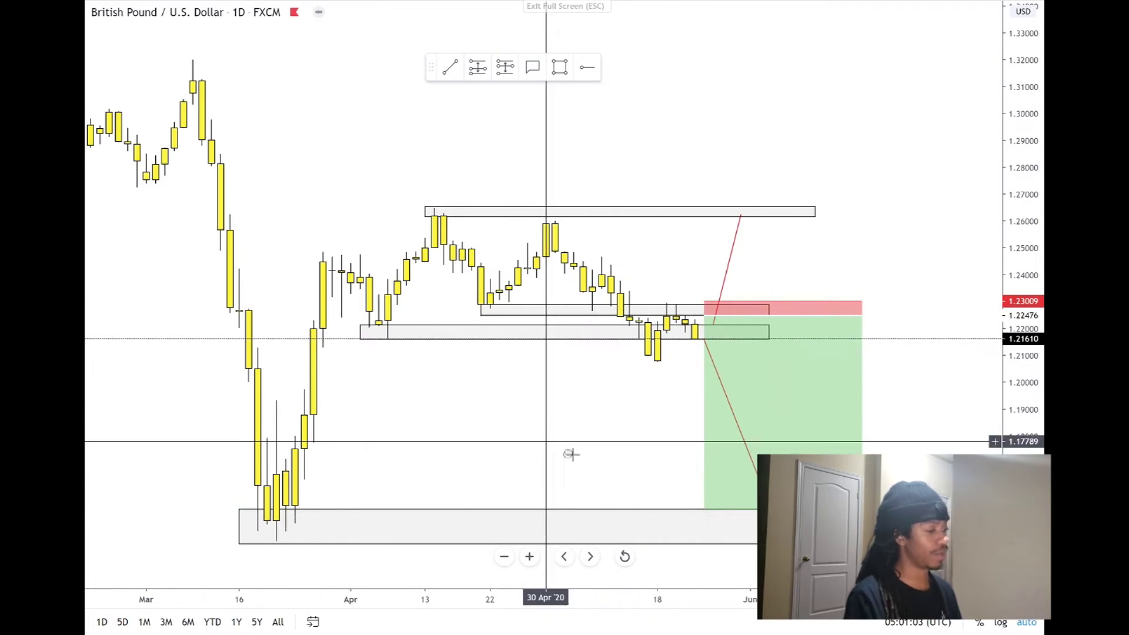
drag(574, 454, 530, 456)
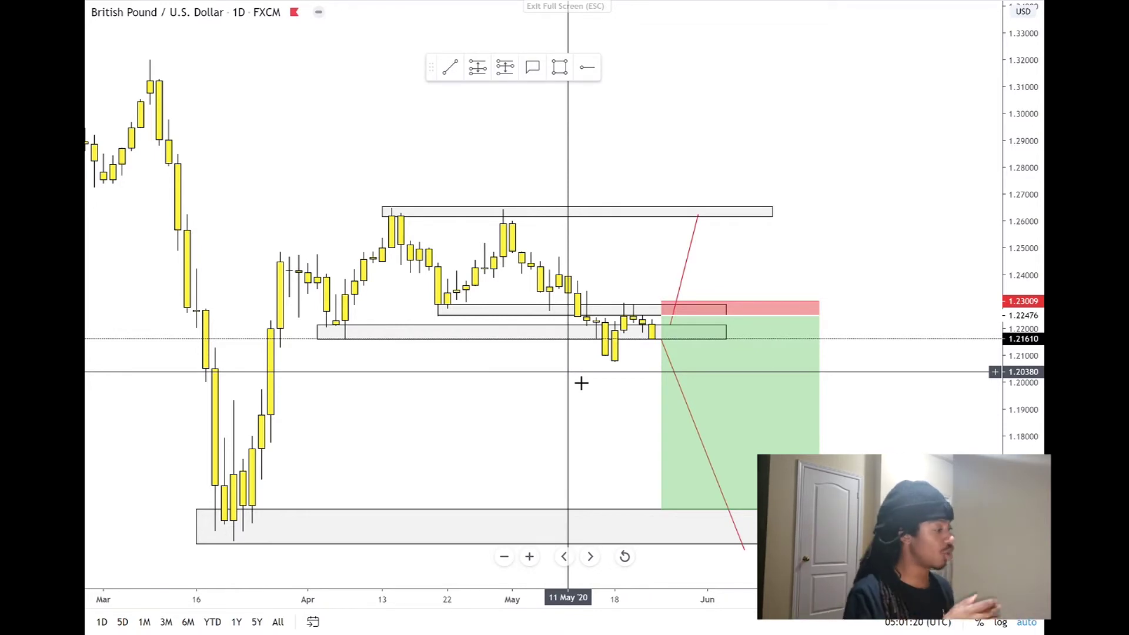
Go through the following pairs to the New Zealand Dollar / U.S. Dollar daily chart.
key(space)
key(space)
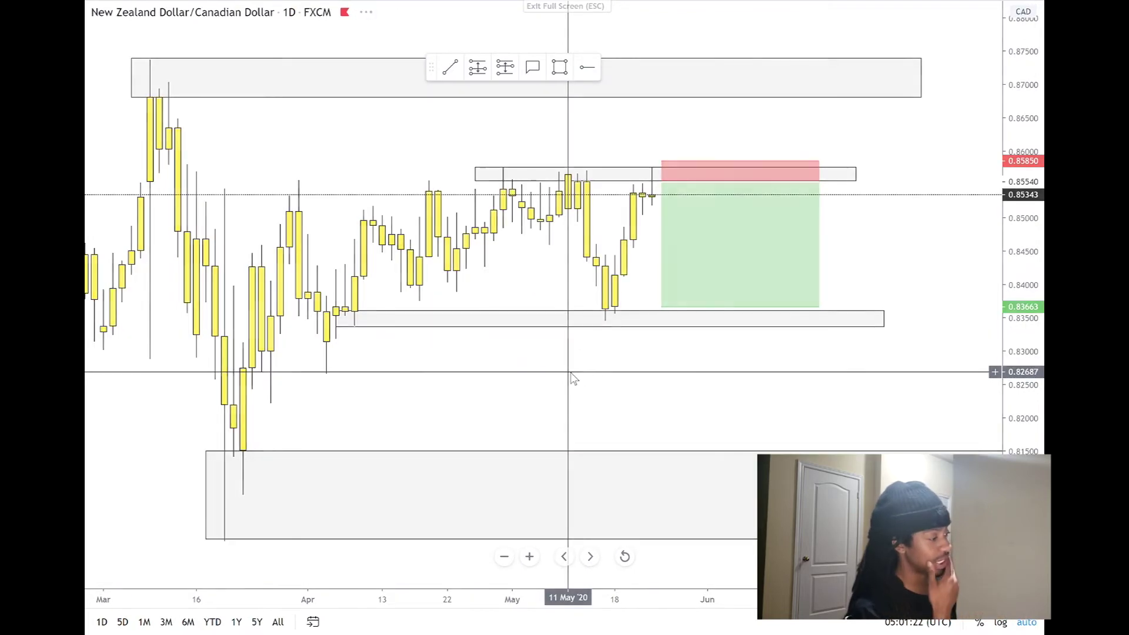
key(space)
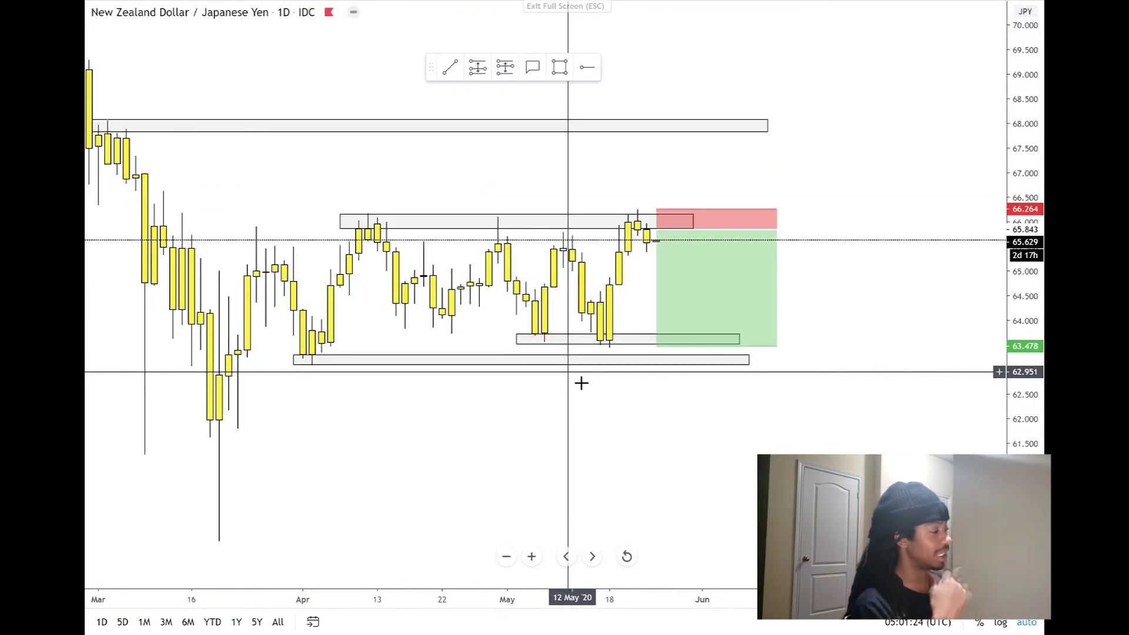
key(space)
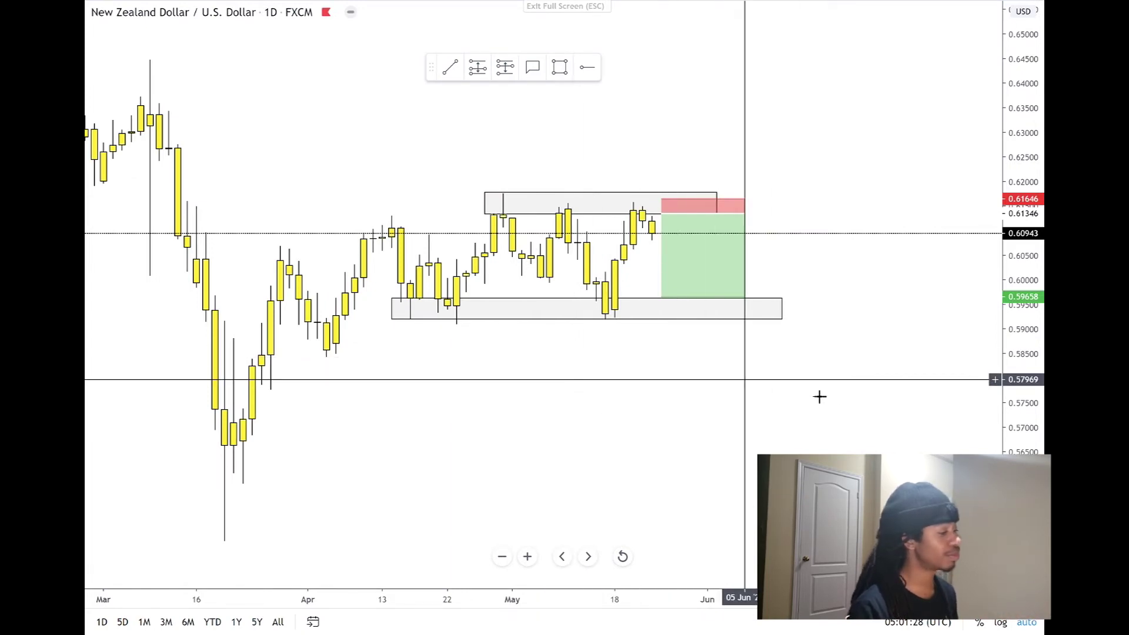
Raise the short position's stop level to about 0.61811, just above the resistance zone.
drag(1017, 393, 1018, 295)
scroll(615, 449, up, 3)
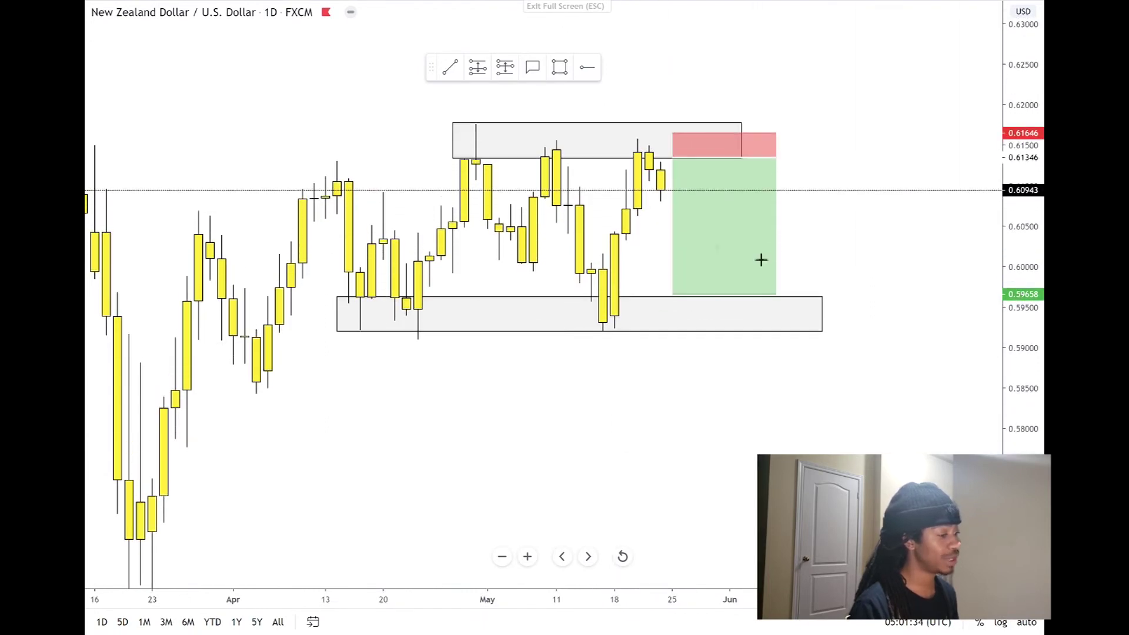
click(677, 171)
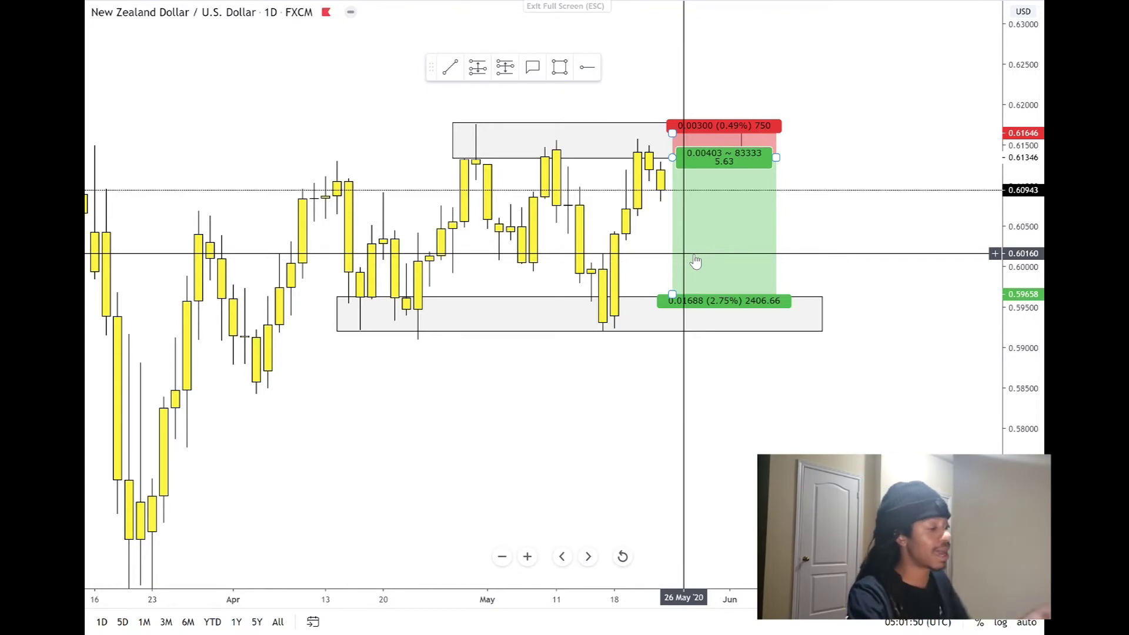
click(605, 192)
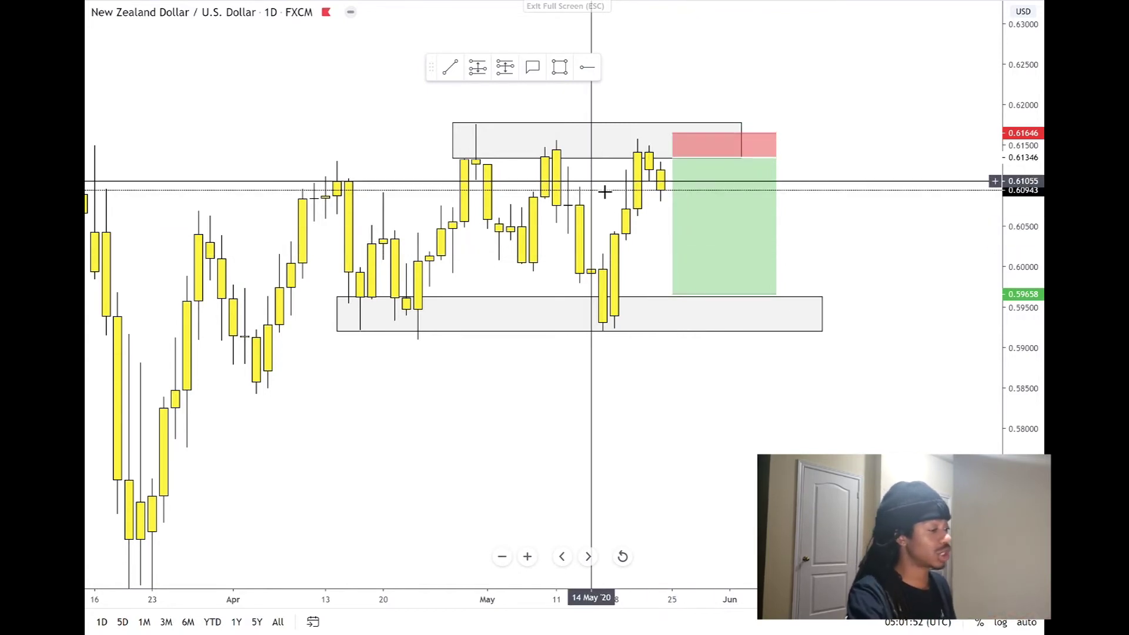
click(686, 154)
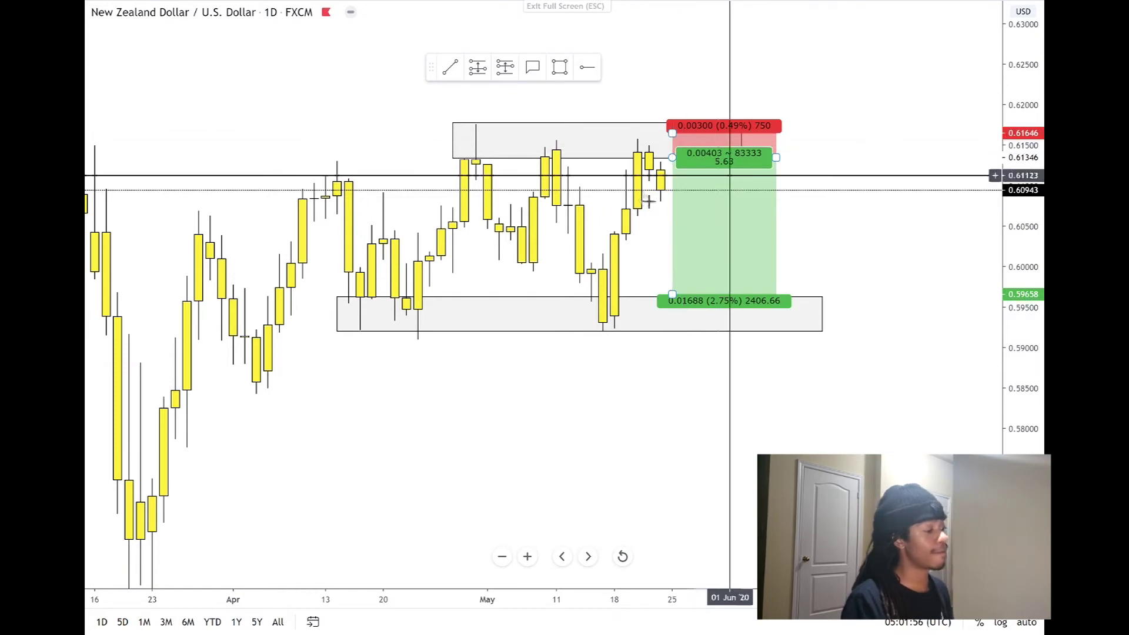
mouse_move(671, 134)
mouse_down()
mouse_move(683, 137)
mouse_move(672, 126)
mouse_up()
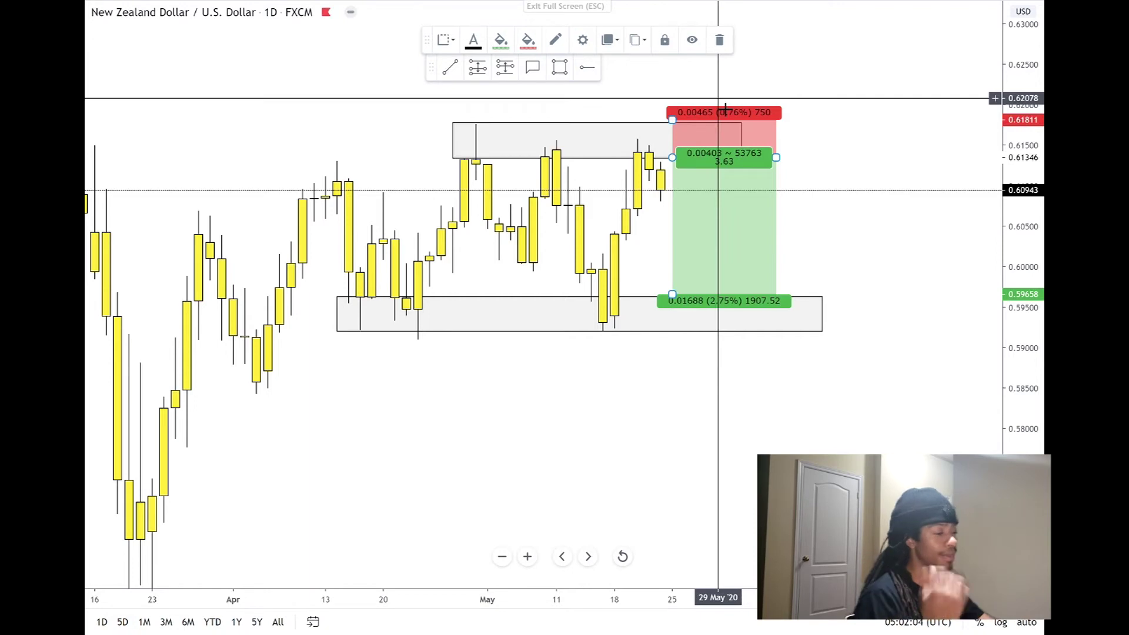
click(849, 187)
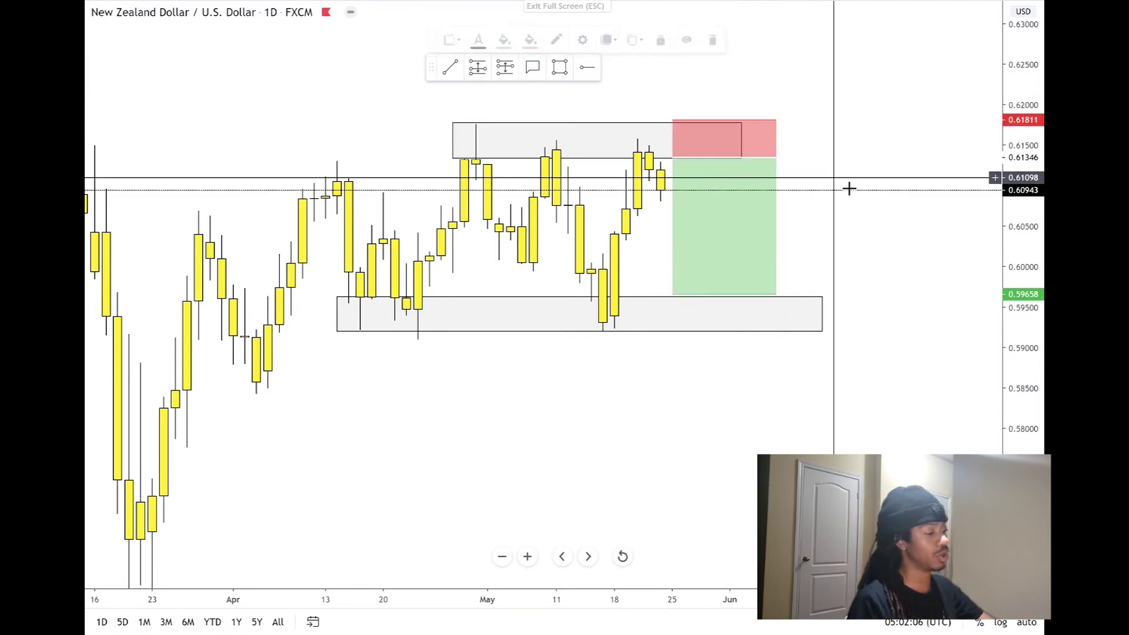
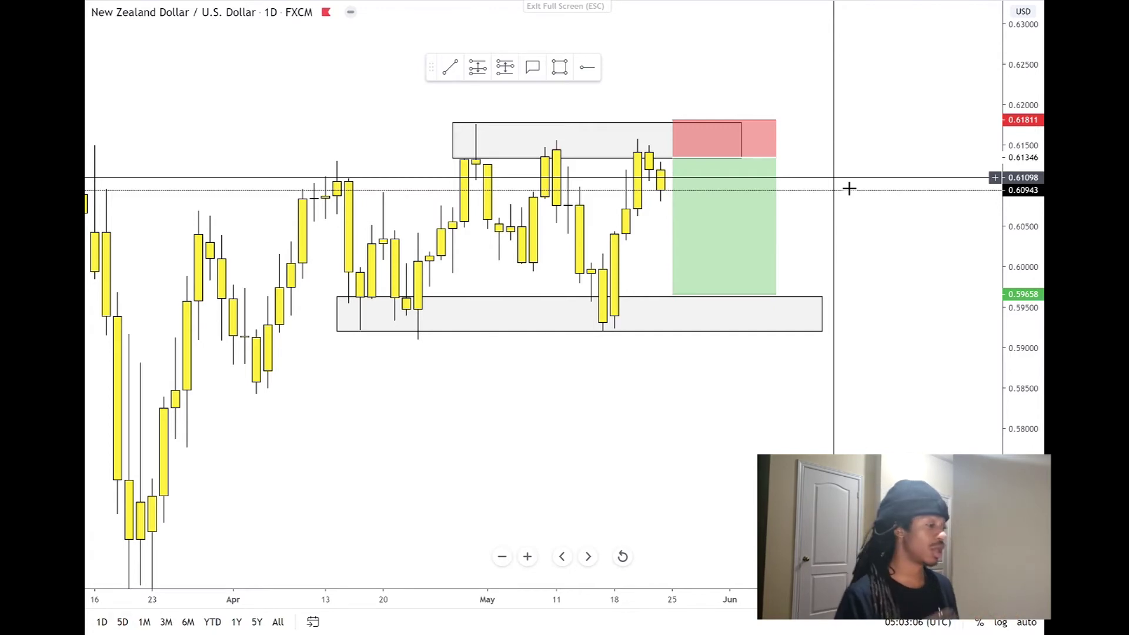
Draw a trend line from the resistance zone's lower edge on 22 May down into the support zone, keeping the short position in place.
click(452, 68)
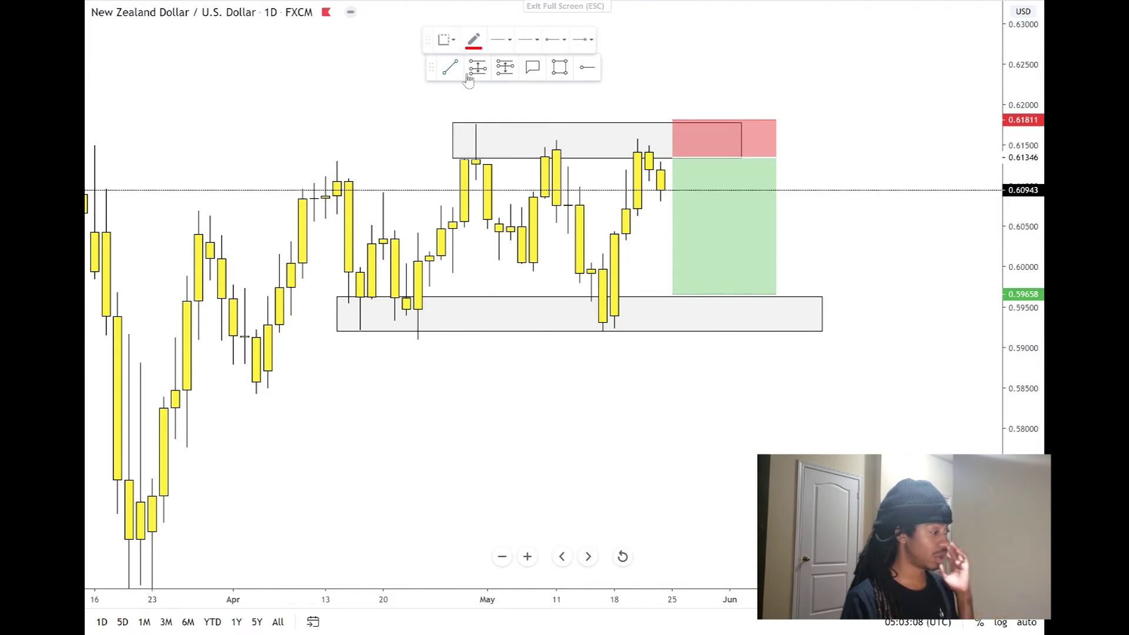
click(661, 157)
click(718, 301)
click(693, 171)
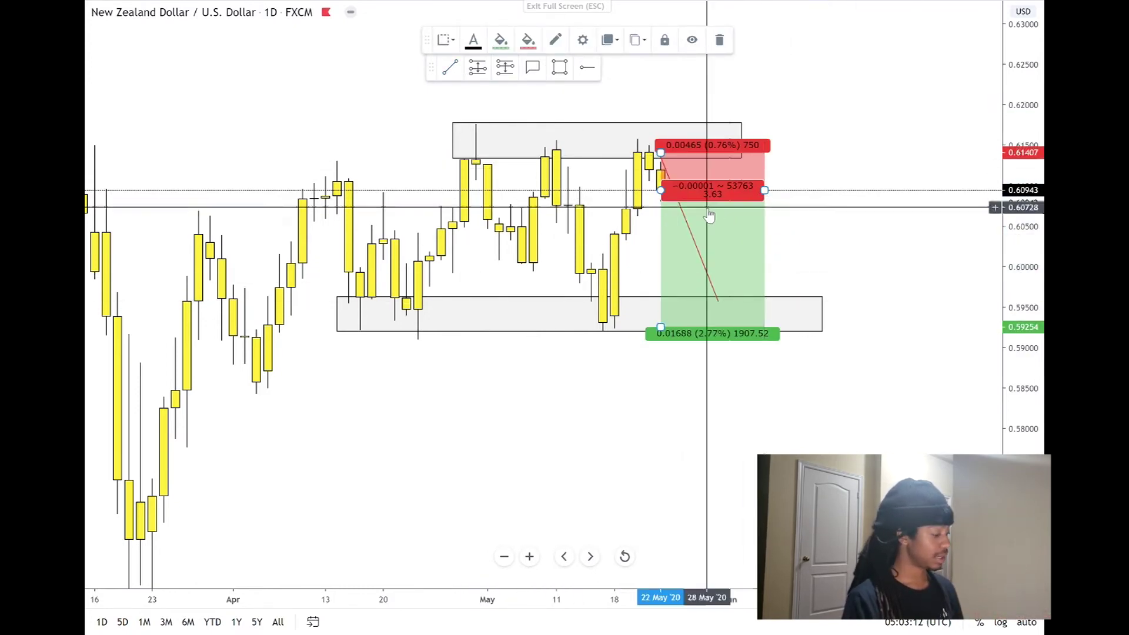
click(966, 373)
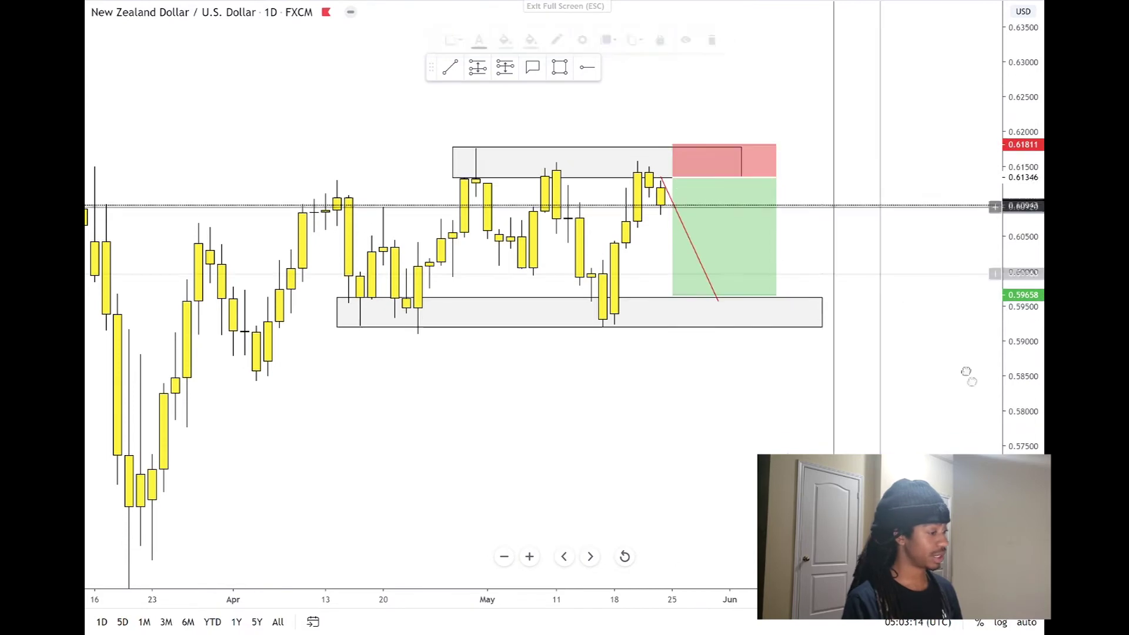
Draw a resistance rectangle from 26 February to 12 June above the short position, spanning about 0.61897 to 0.62456.
drag(894, 259, 978, 395)
scroll(425, 146, down, 5)
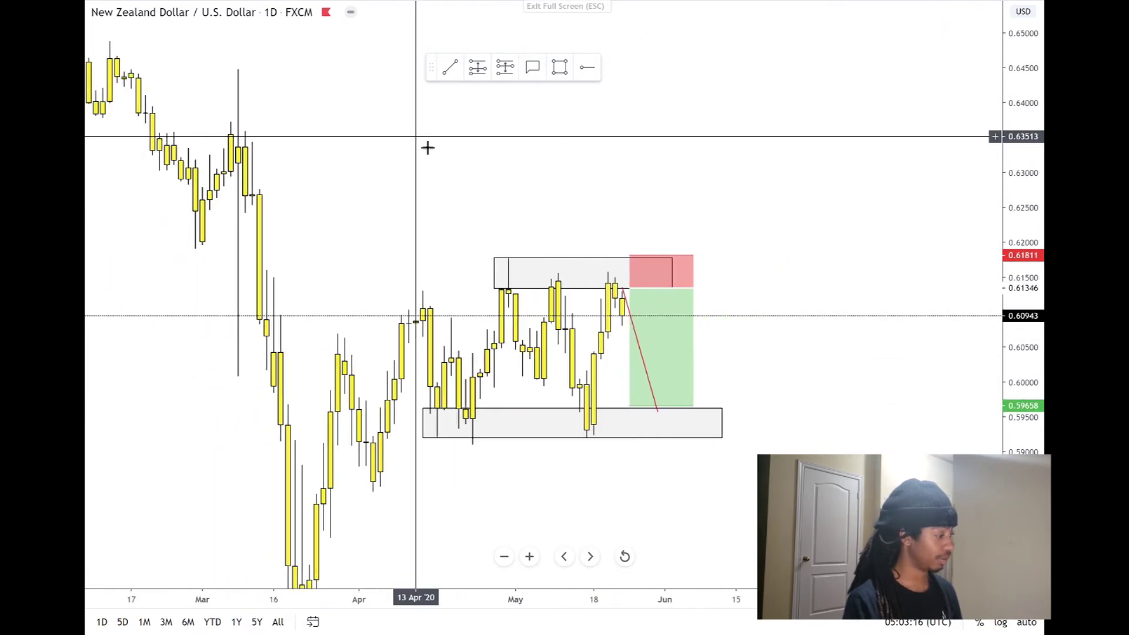
click(560, 67)
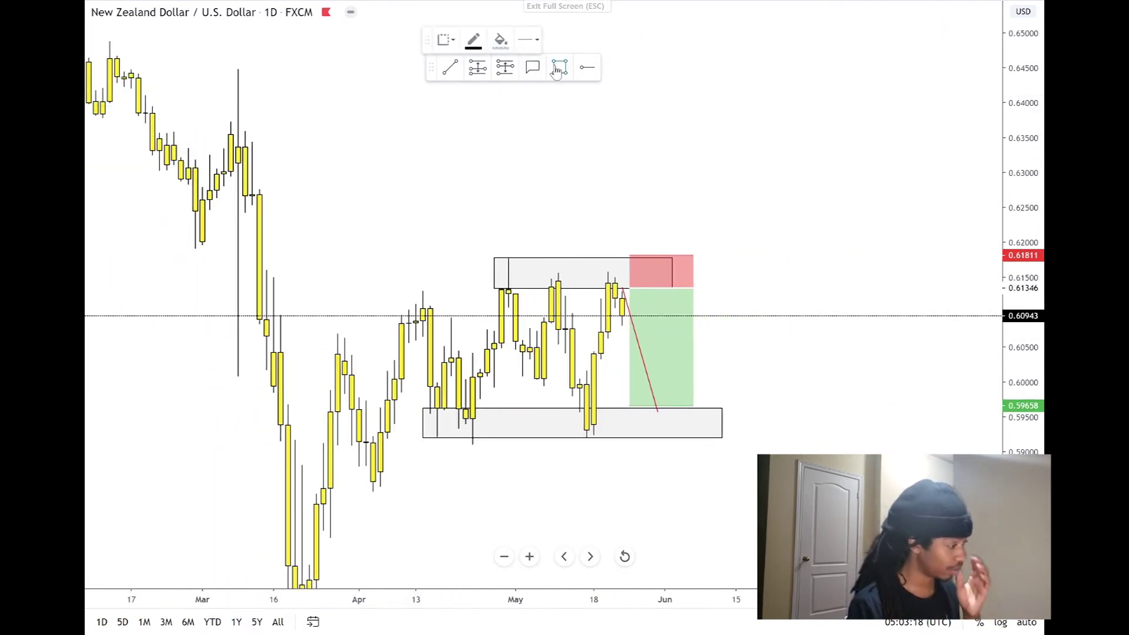
click(182, 215)
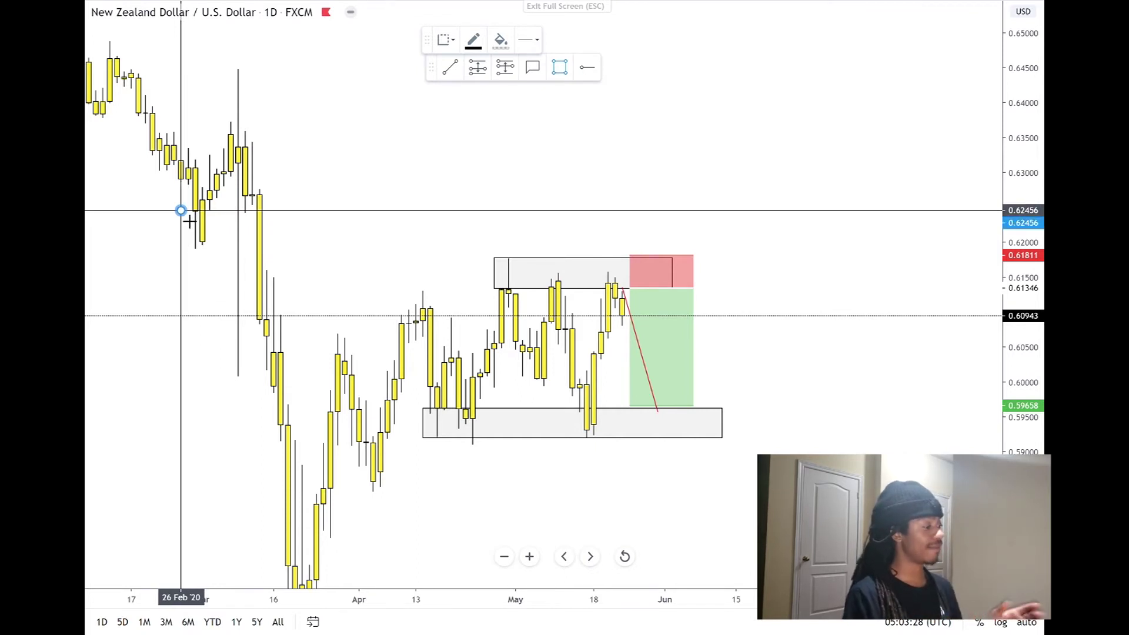
click(729, 250)
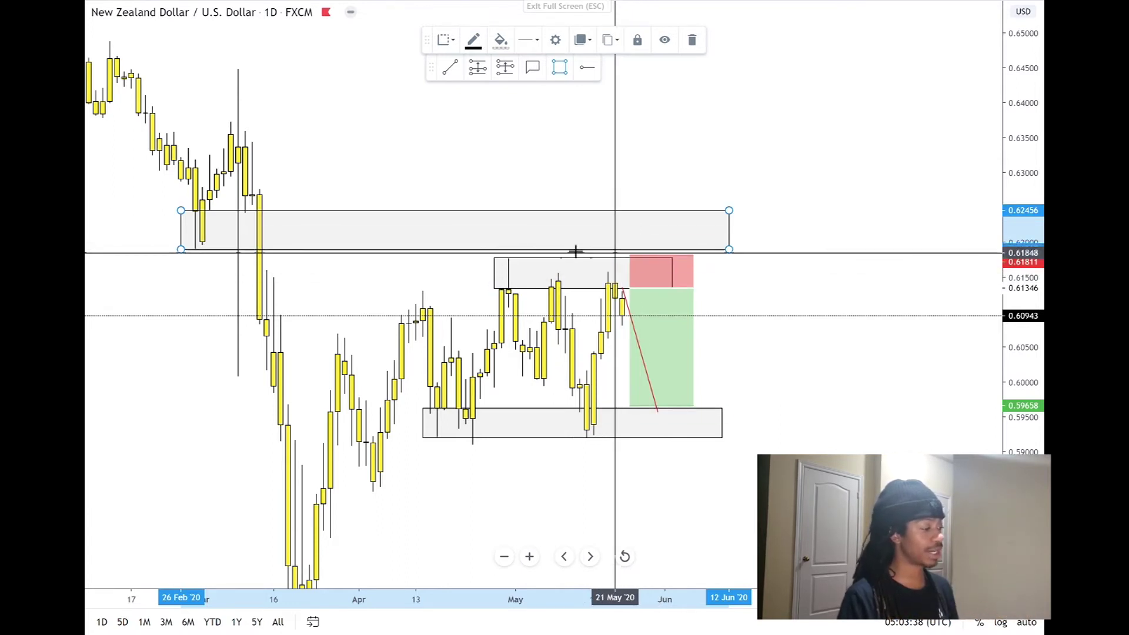
click(635, 286)
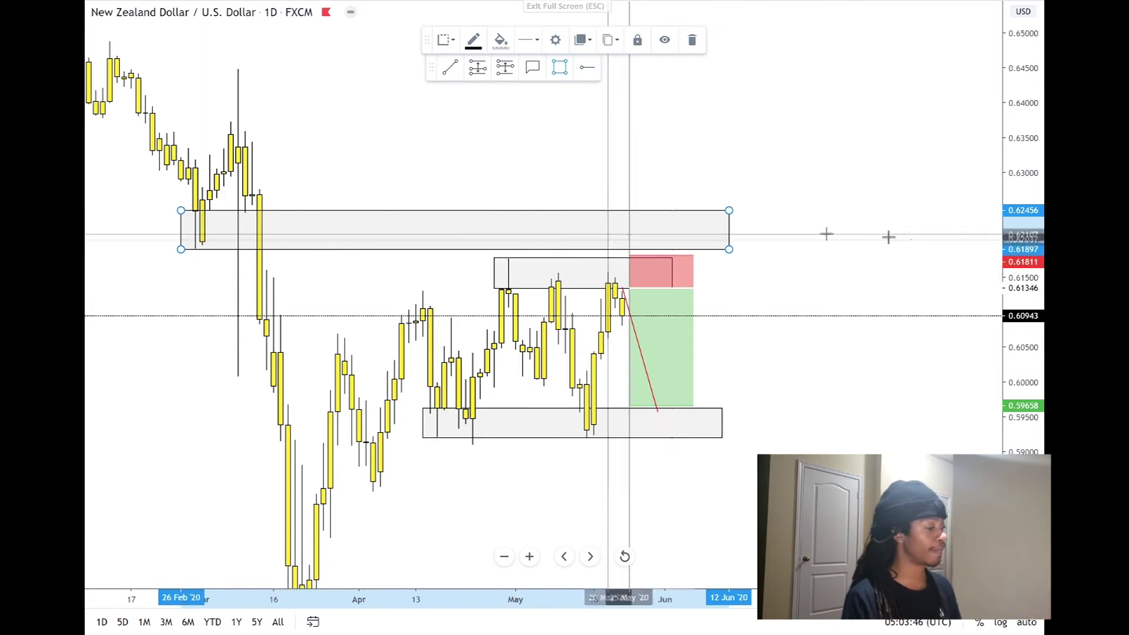
click(938, 247)
Move on to the U.S. Dollar / Canadian Dollar daily chart, glancing at the U.S. Dollar / Swiss Franc chart and returning.
text(N)
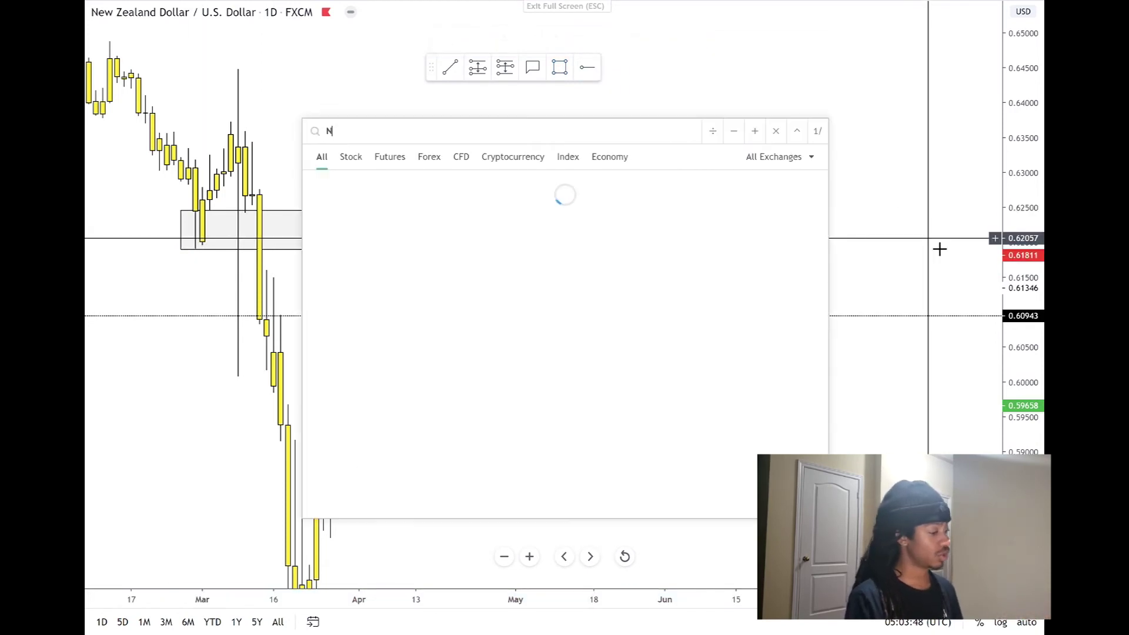
key(Escape)
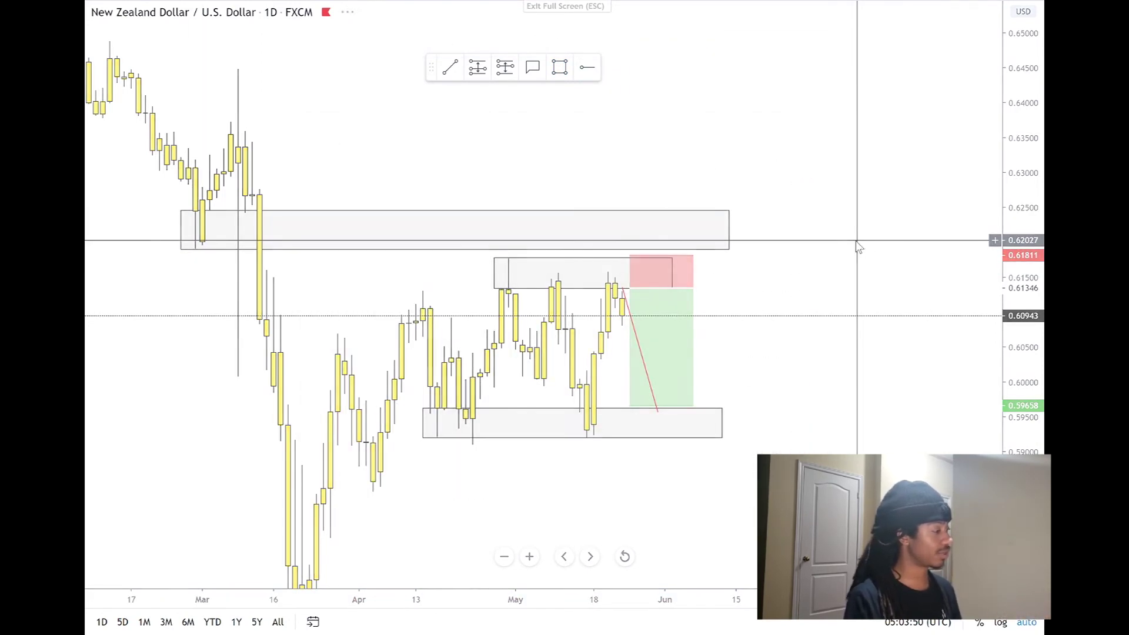
key(Down)
scroll(623, 285, up, 5)
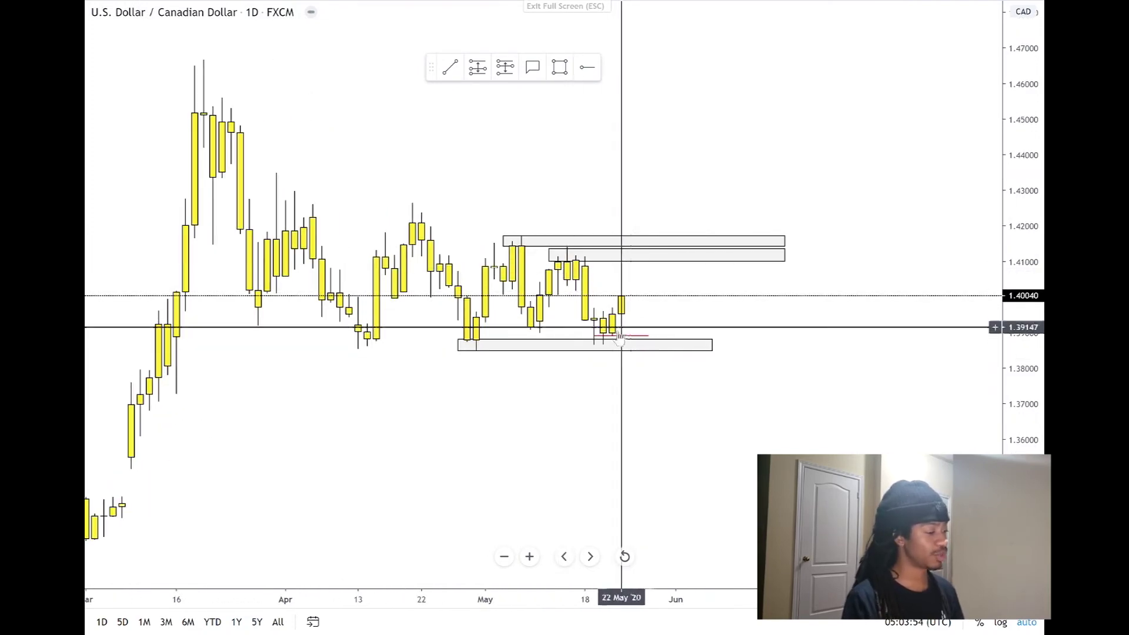
drag(1023, 365, 1023, 330)
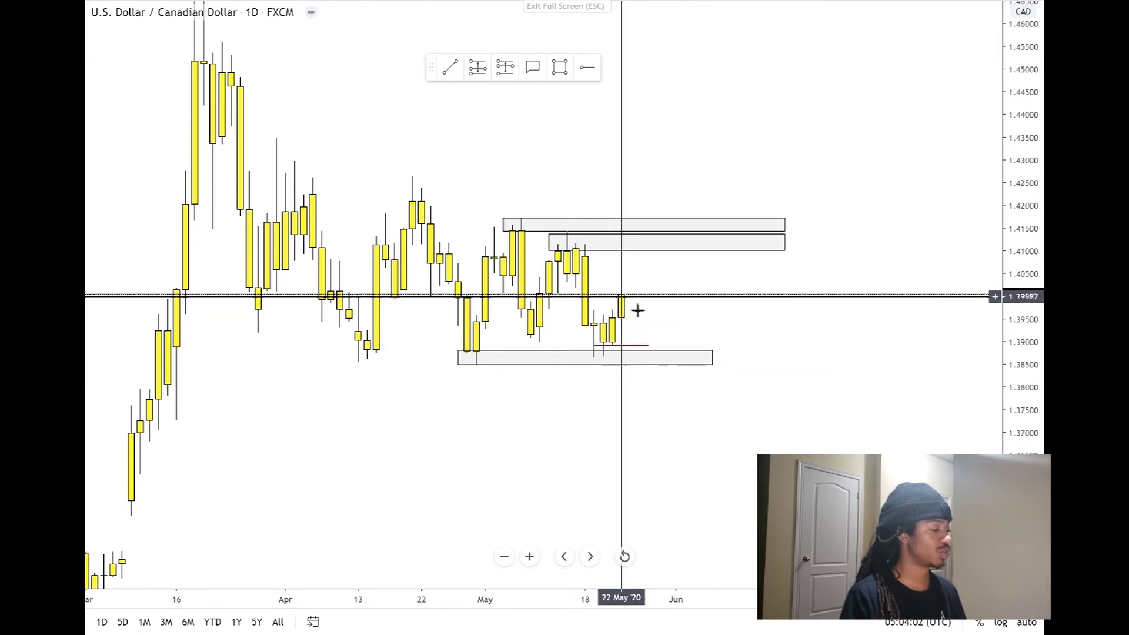
key(space)
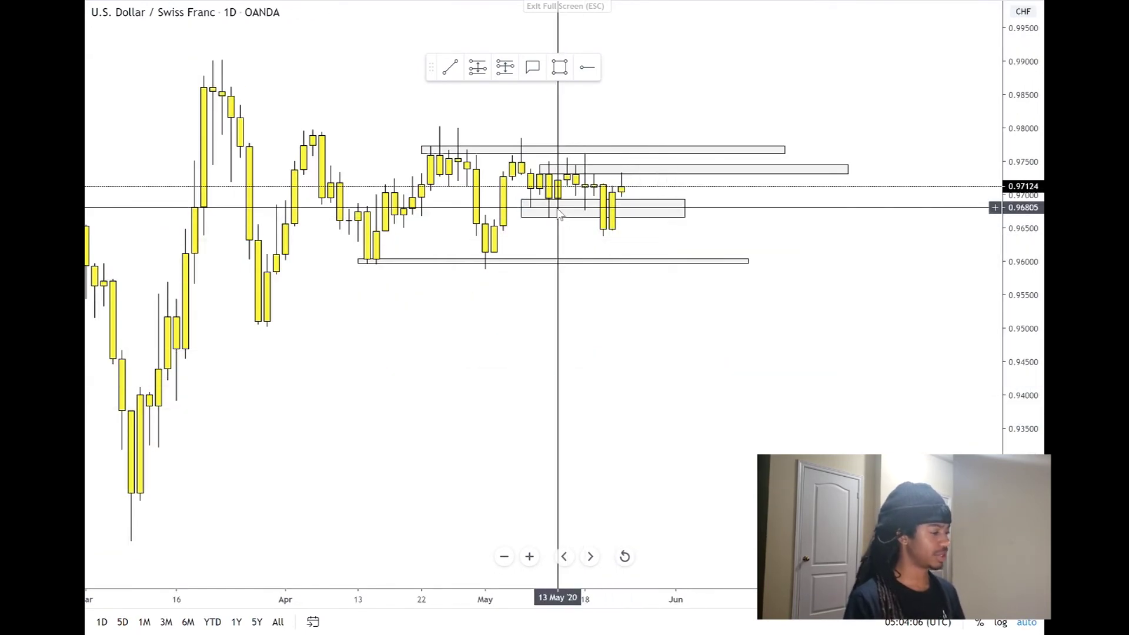
key(shift+space)
Draw a trend line from about 1.39030 on 22 May up into the lower resistance zone at about 1.41202 on 26 May.
click(450, 67)
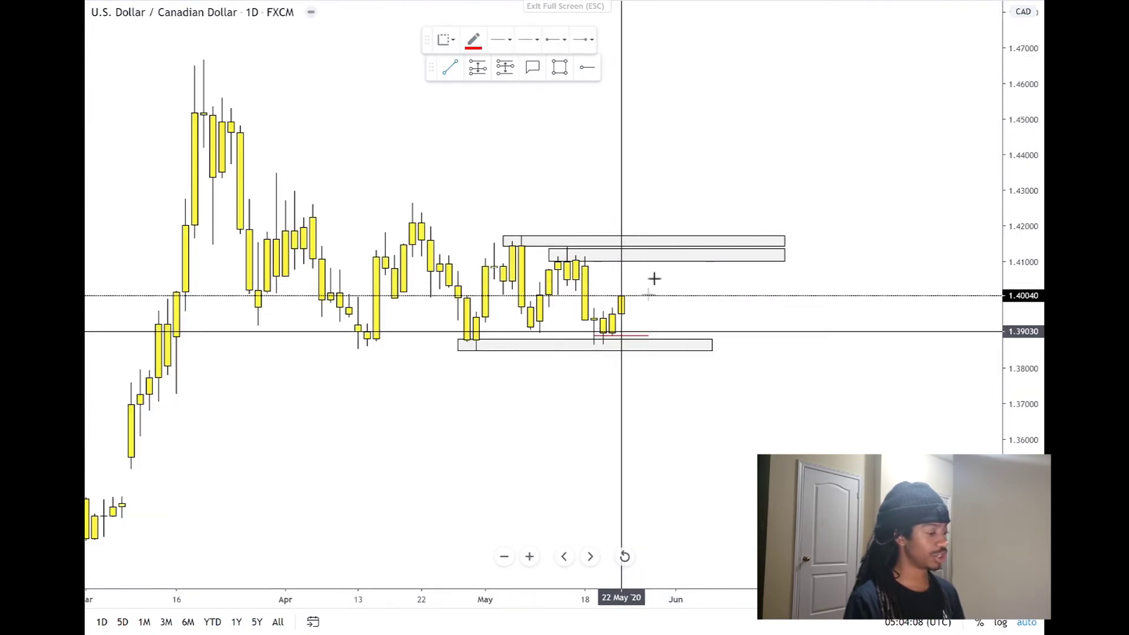
click(622, 331)
click(653, 265)
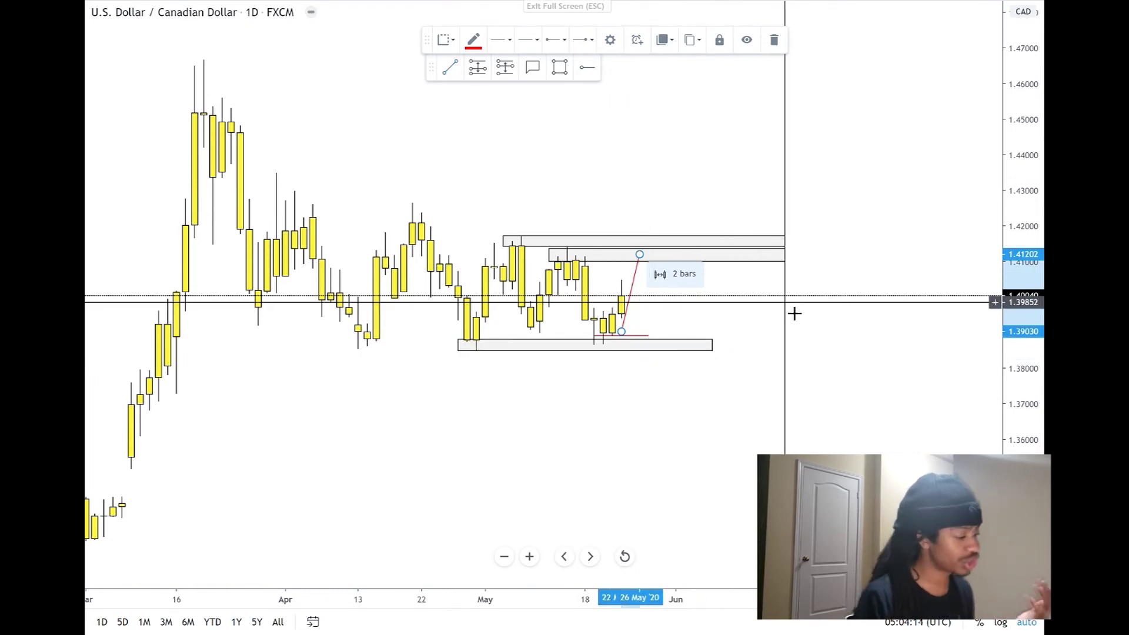
Deselect the new trend line and move on to the U.S. Dollar / Swiss Franc daily chart.
click(925, 355)
scroll(890, 371, left, 3)
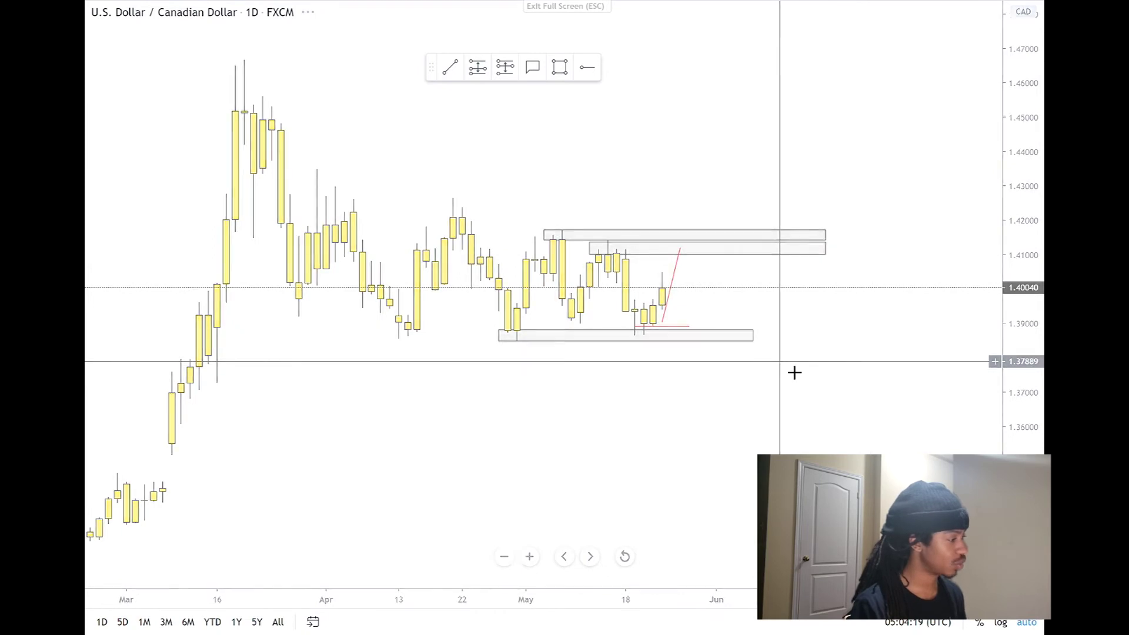
key(space)
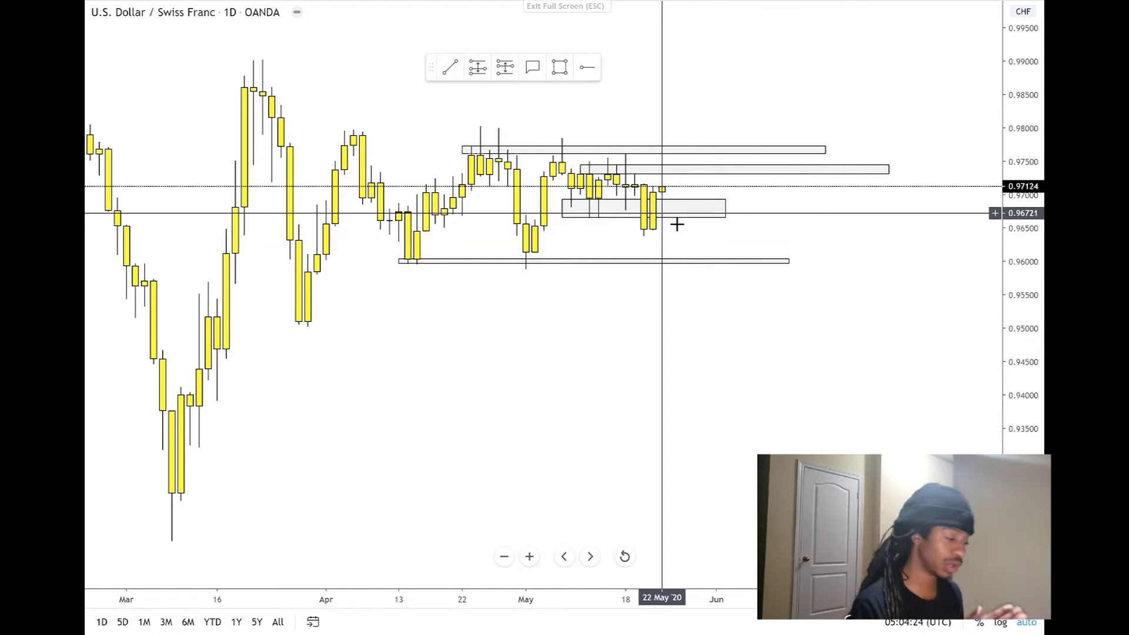
Switch the U.S. Dollar / Swiss Franc chart to the 4-hour timeframe.
drag(677, 225, 708, 236)
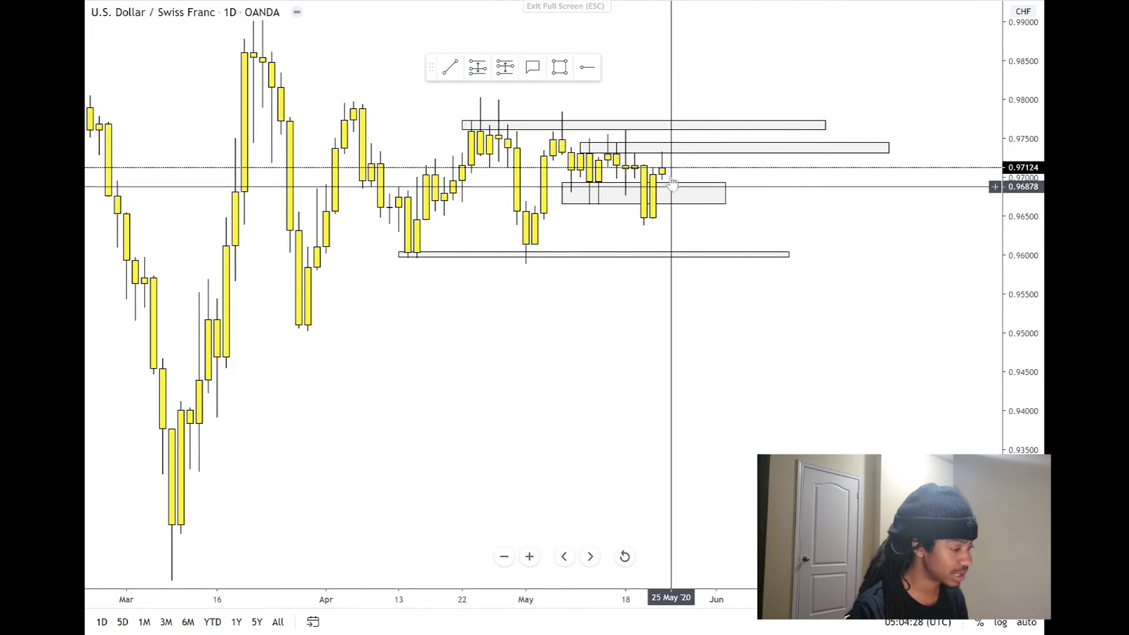
scroll(794, 254, down, 3)
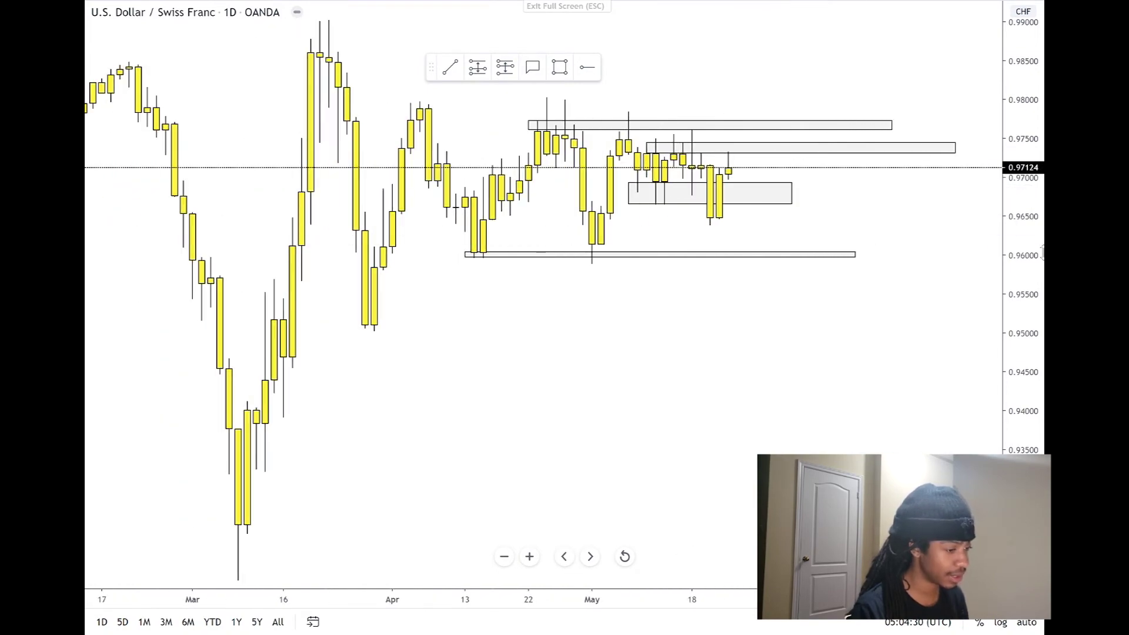
scroll(885, 202, up, 5)
drag(840, 158, 643, 301)
click(658, 298)
click(671, 298)
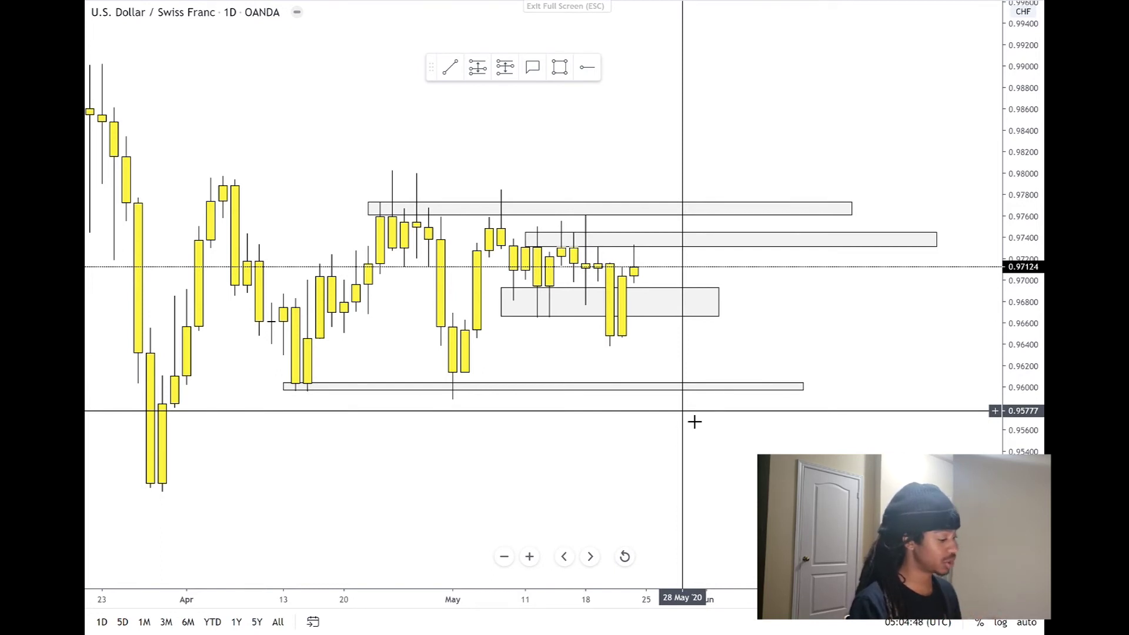
text(4H)
key(Return)
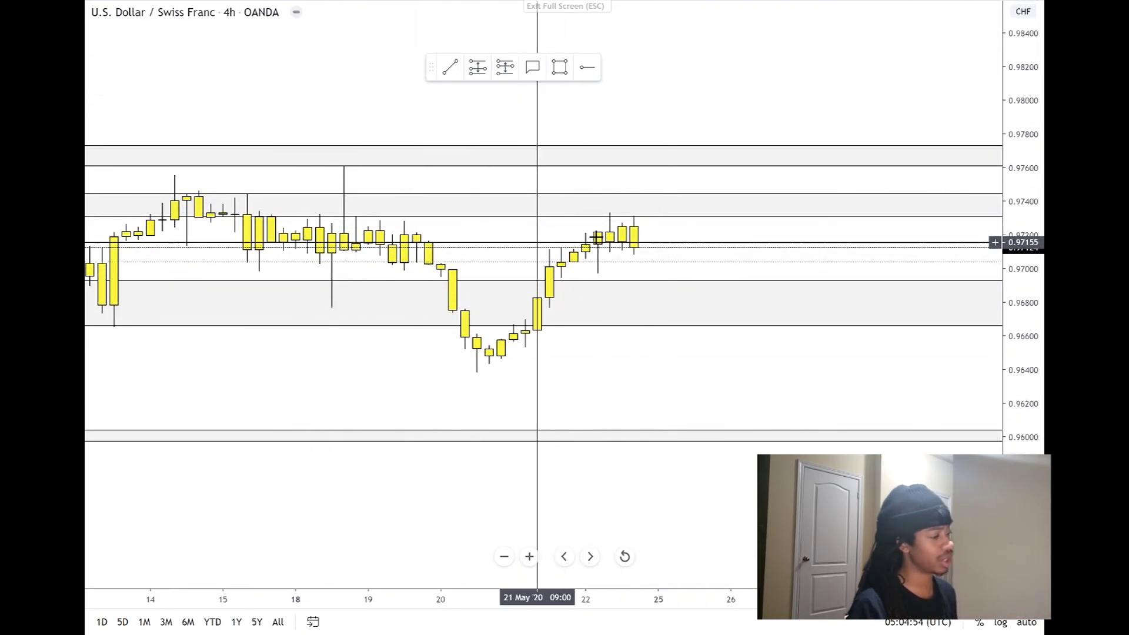
Place a short position after the last candle with entry at 0.97300, stop at about 0.97602 and target at about 0.96067.
click(505, 67)
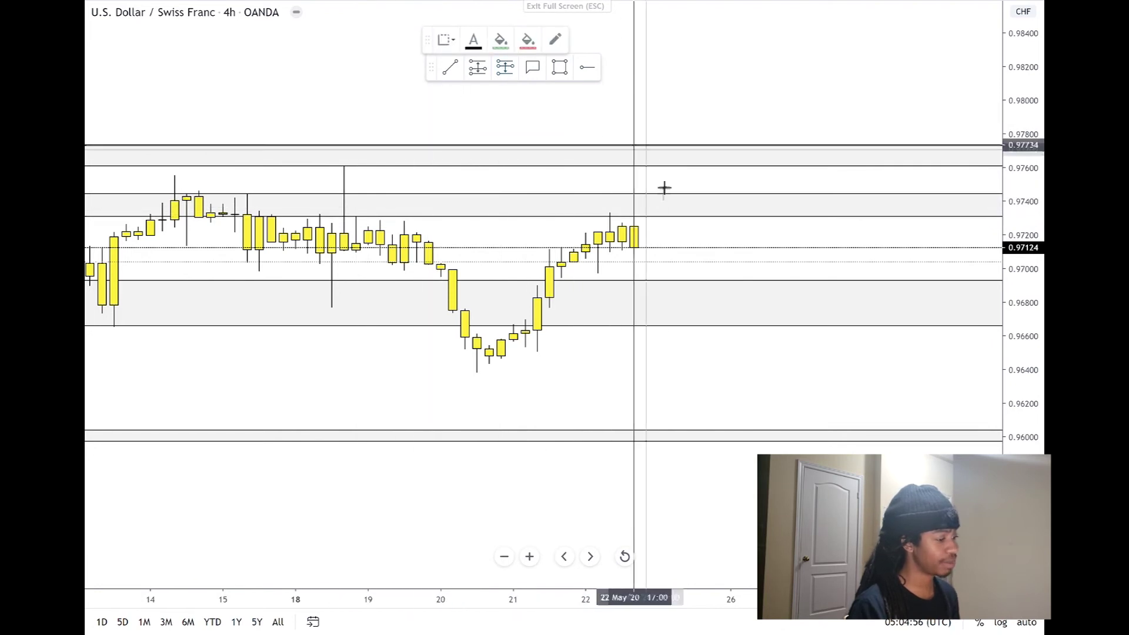
click(658, 229)
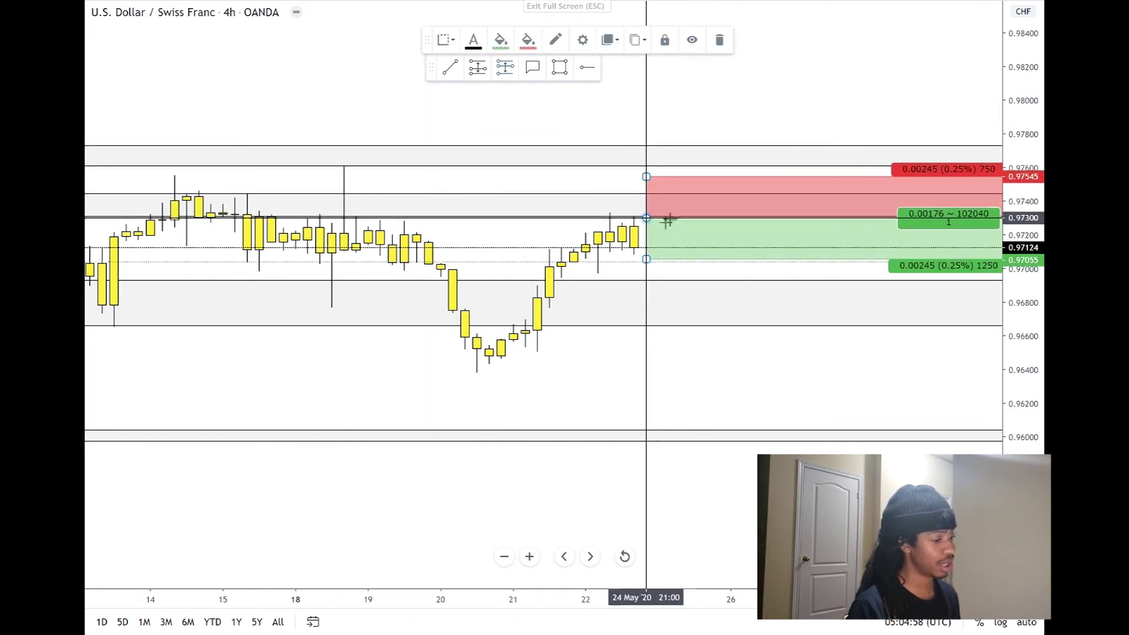
mouse_move(647, 178)
mouse_down()
mouse_move(661, 179)
mouse_move(653, 174)
mouse_up()
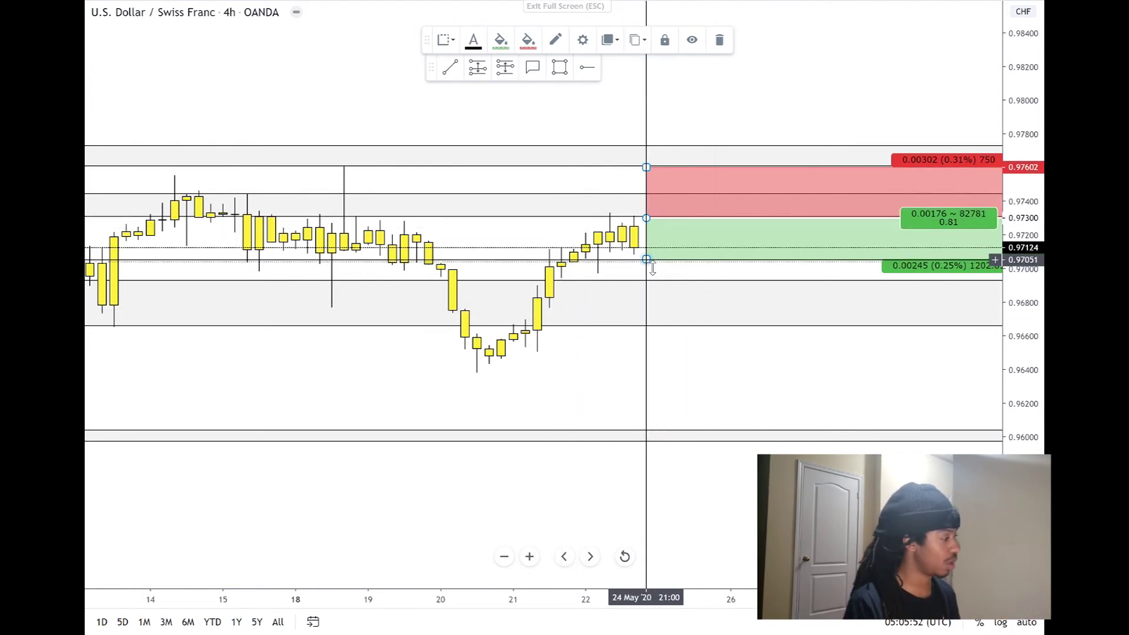
drag(650, 262, 671, 426)
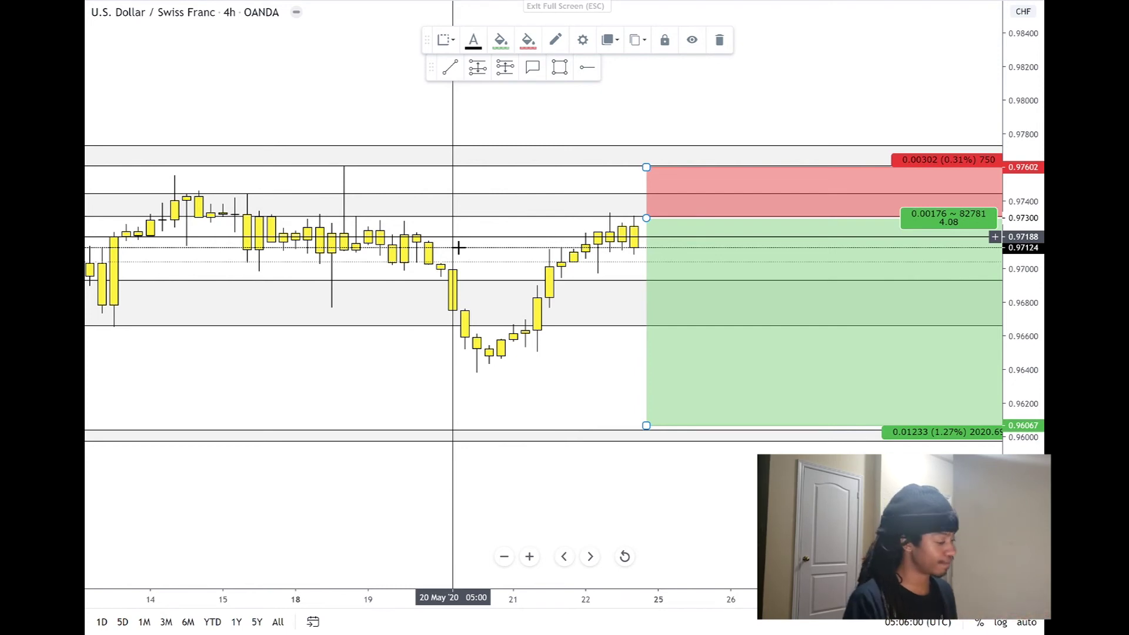
Return the U.S. Dollar / Swiss Franc chart to the daily timeframe and compress its price scale slightly.
text(1D)
key(Return)
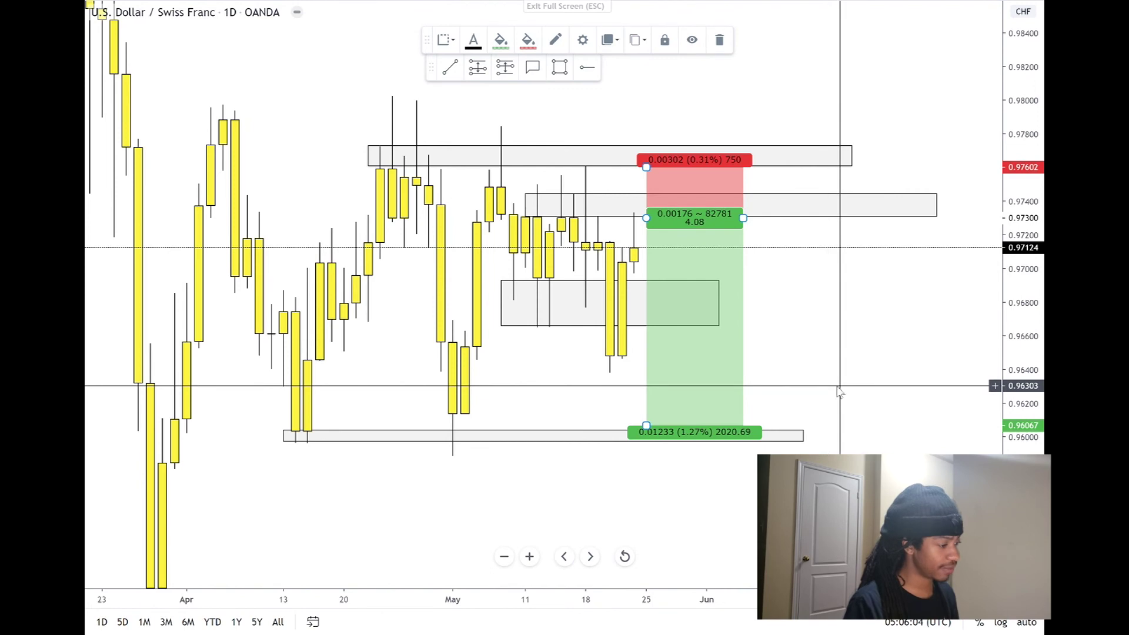
right_click(840, 333)
click(887, 279)
drag(1036, 271, 1036, 343)
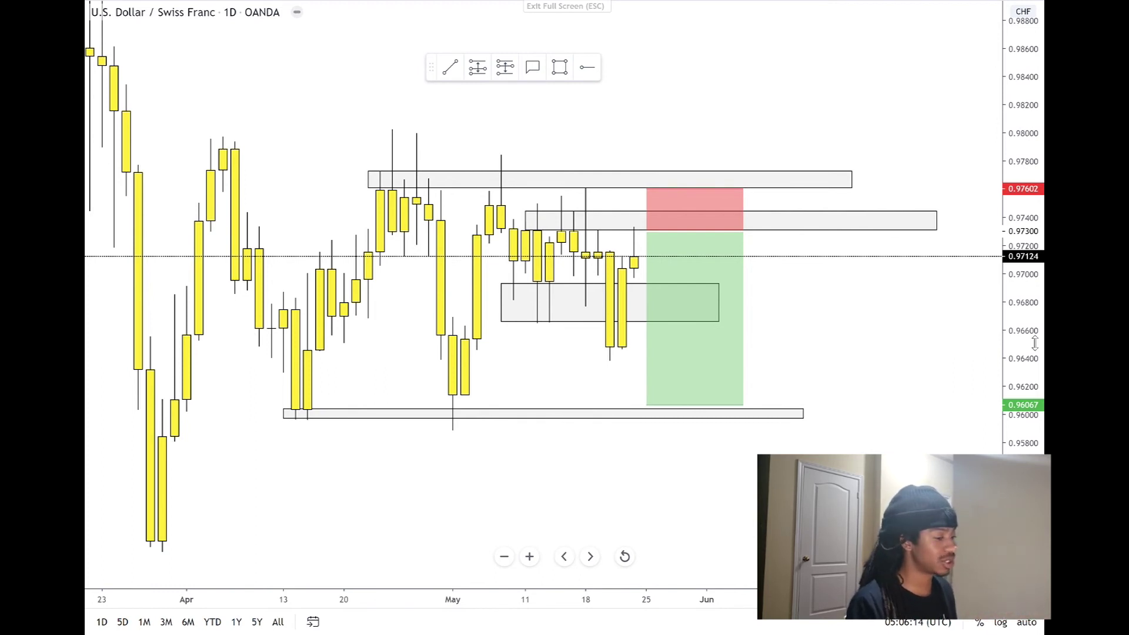
Move on to the U.S. Dollar / Japanese Yen daily chart and bring the existing short position fully into view.
key(Down)
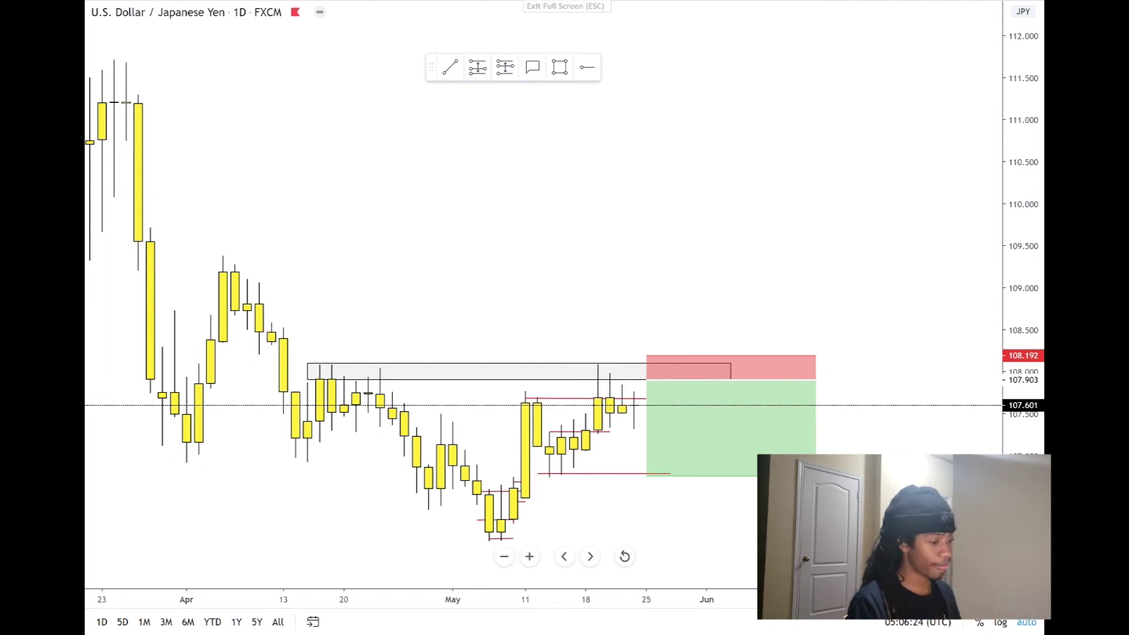
drag(965, 255, 1034, 246)
click(827, 254)
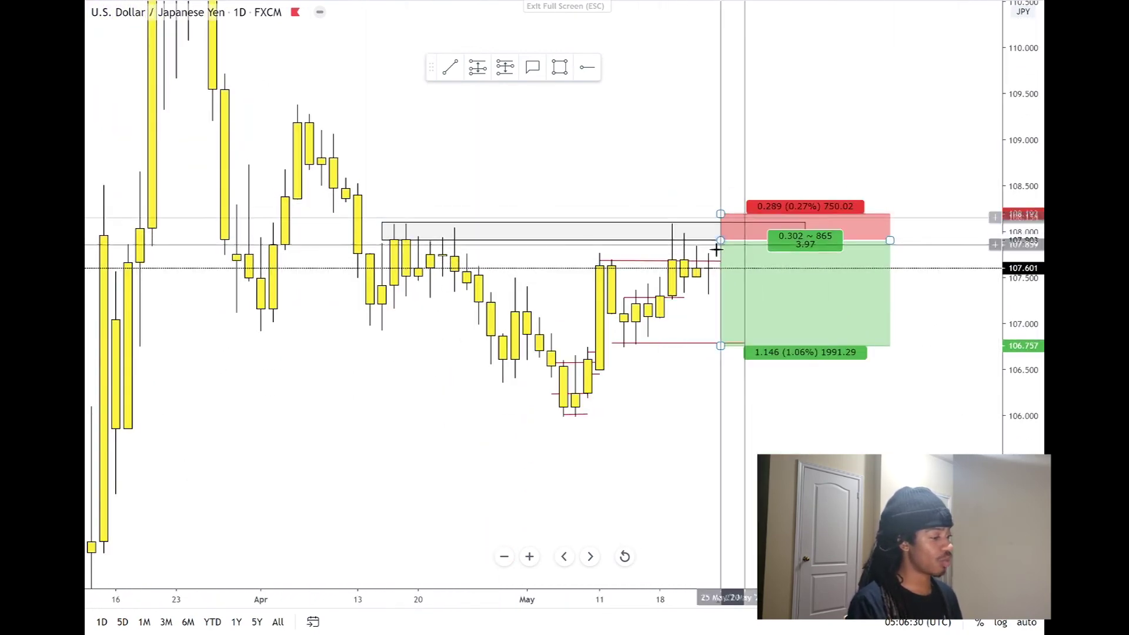
drag(599, 259, 721, 260)
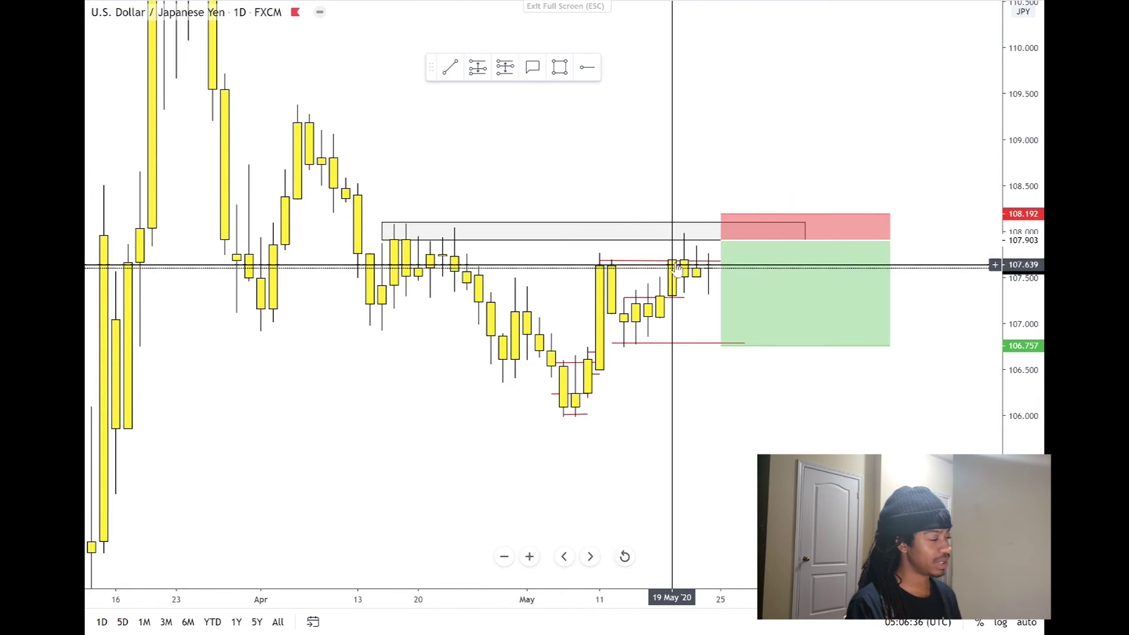
click(698, 276)
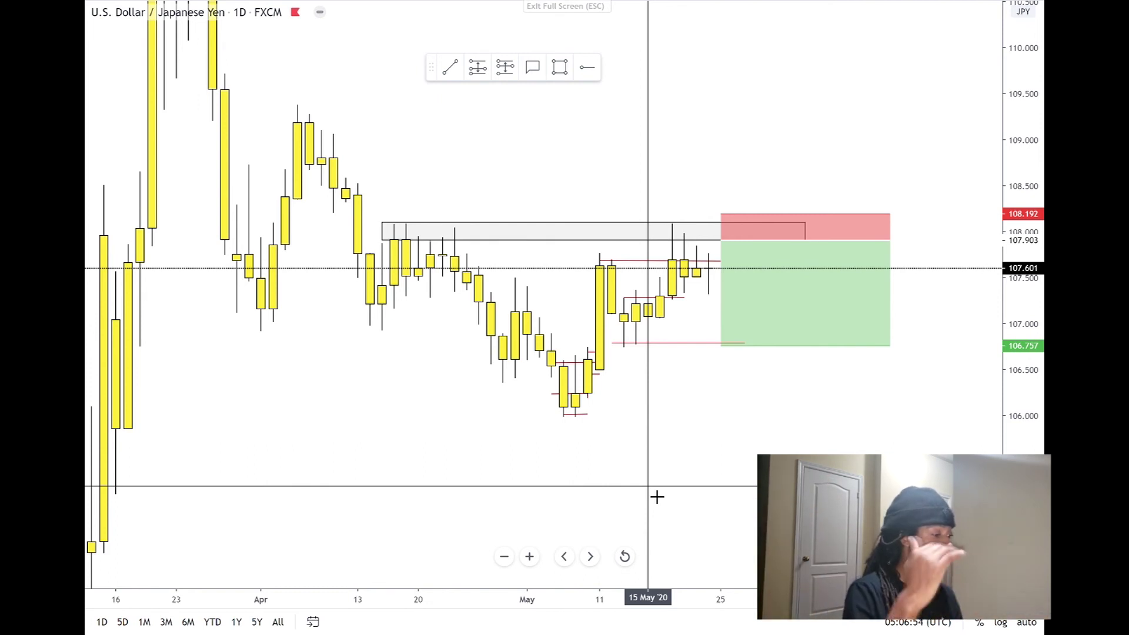
Set the stop level of the U.S. Dollar / Japanese Yen short position to 300 ticks.
click(723, 243)
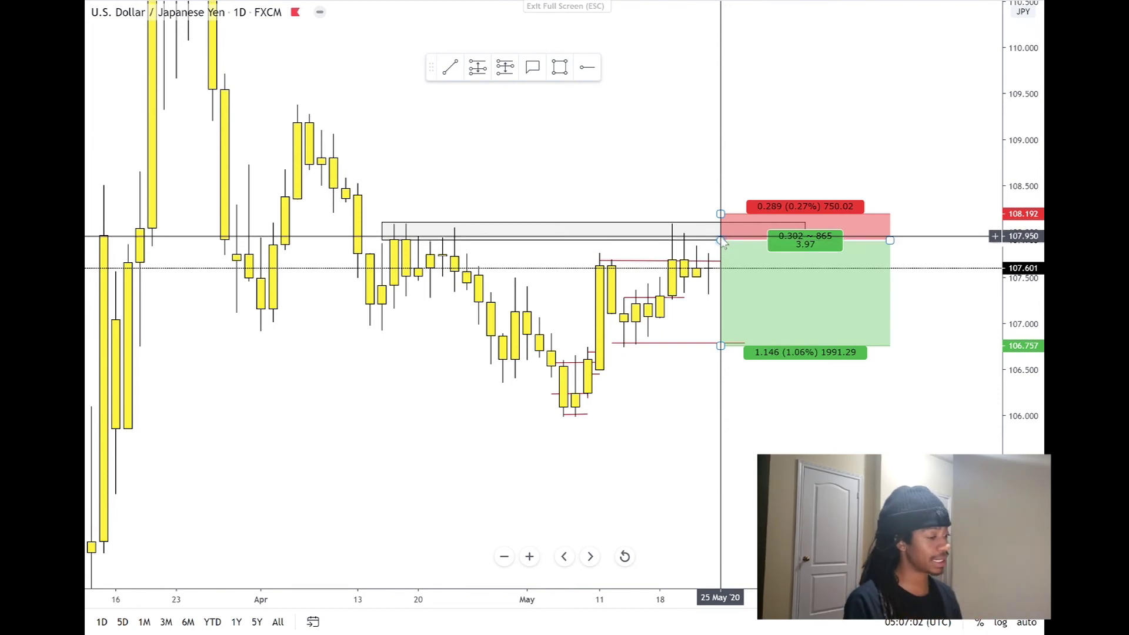
drag(721, 214, 725, 219)
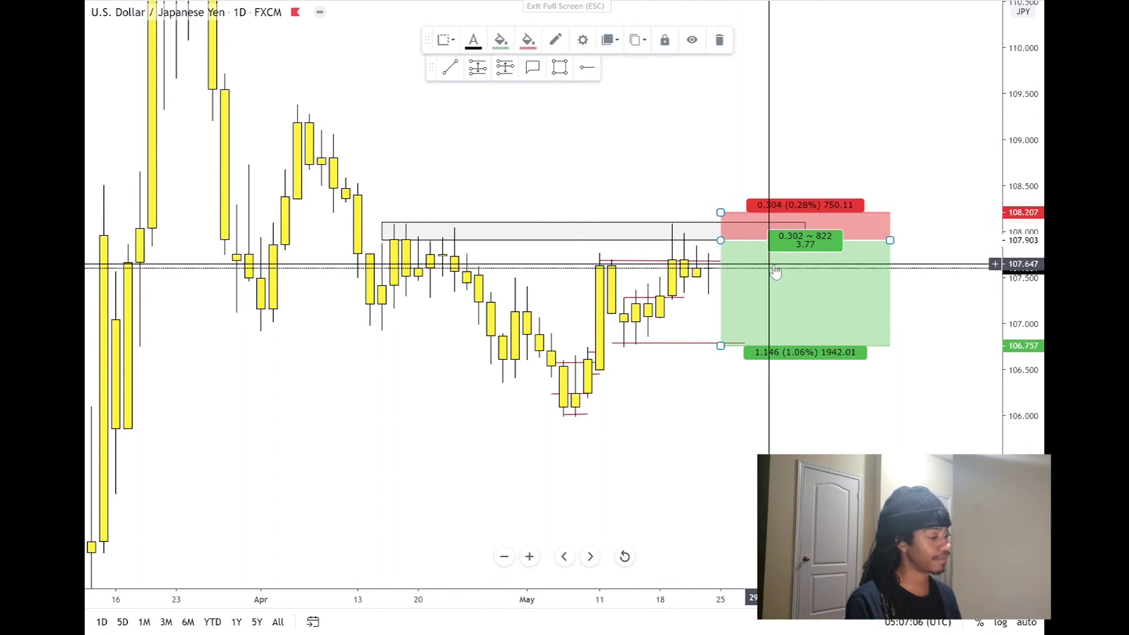
double_click(777, 272)
click(556, 432)
key(BackSpace)
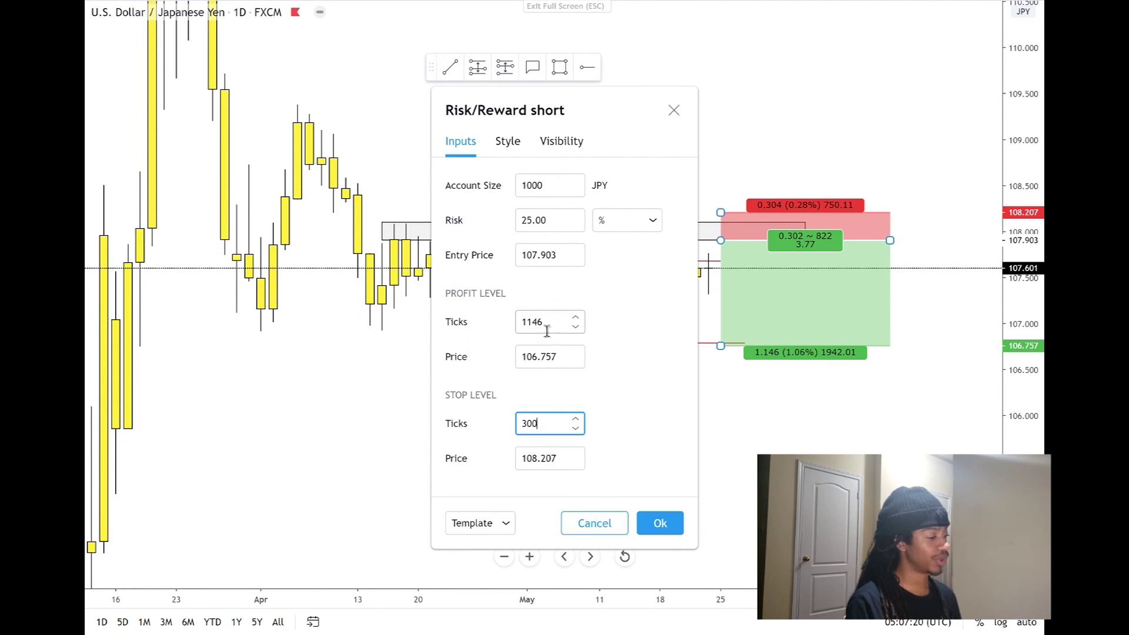
key(Return)
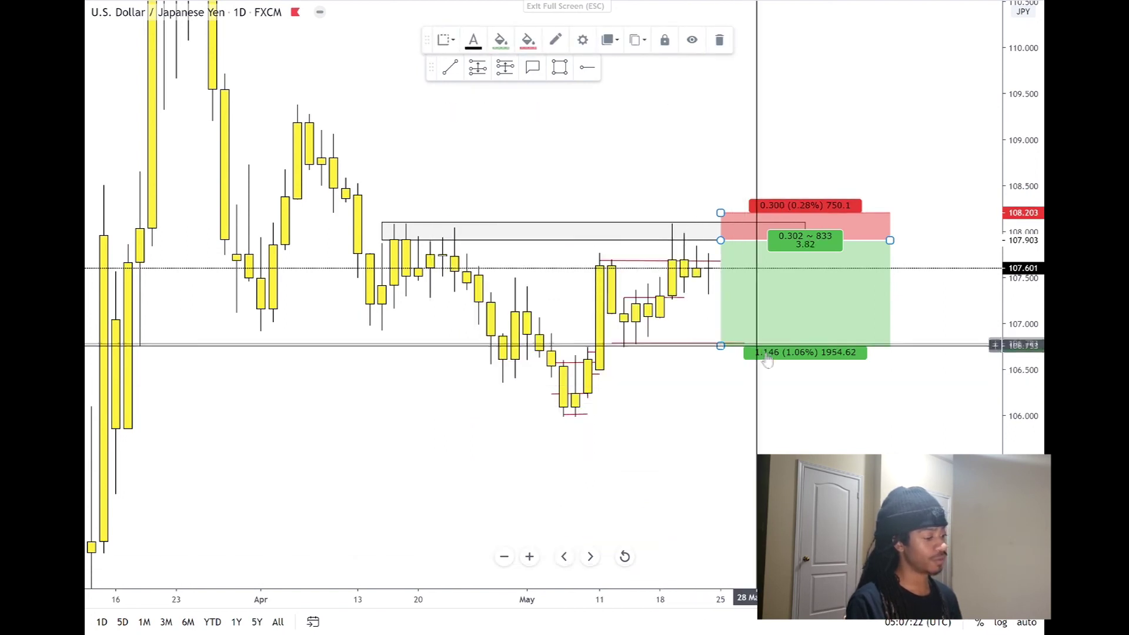
Raise the short position's profit target to about 106.791, in line with the lower red support line.
click(735, 363)
drag(722, 356, 725, 352)
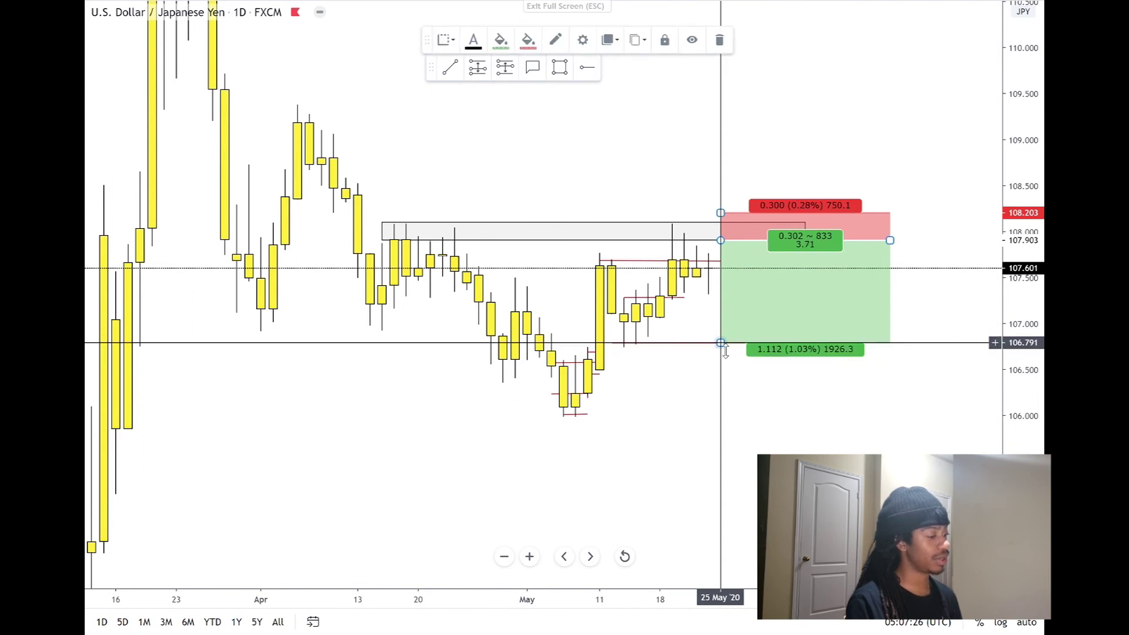
click(665, 405)
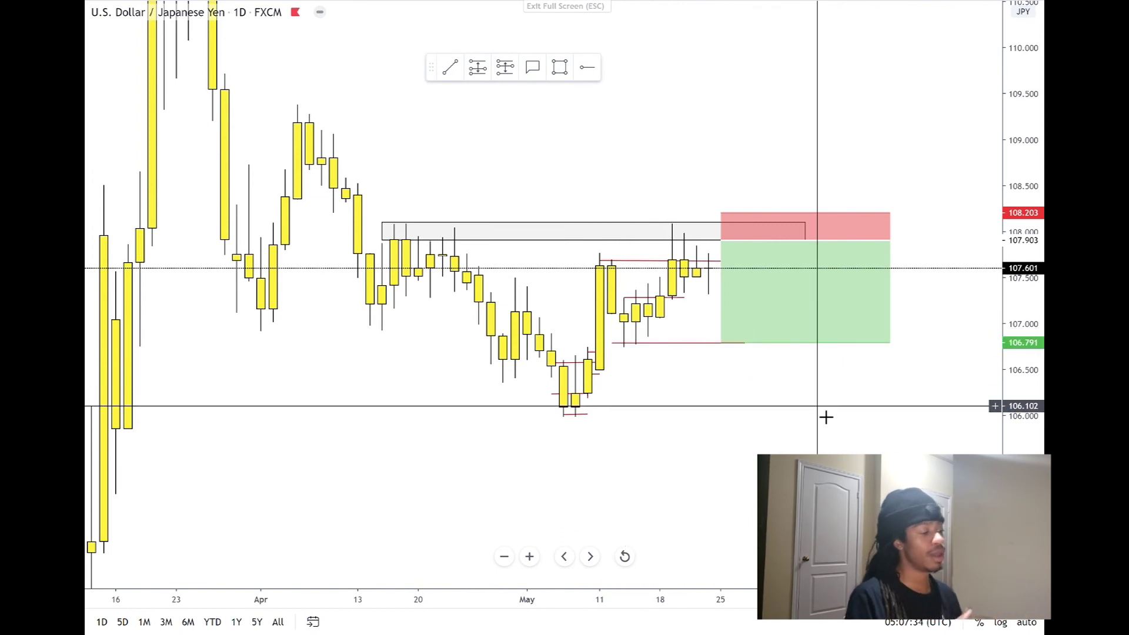
Trace the May price swings with temporary trend lines from the low near 106.000 up to 19 May, and clear them.
click(450, 68)
click(551, 354)
click(576, 414)
click(612, 261)
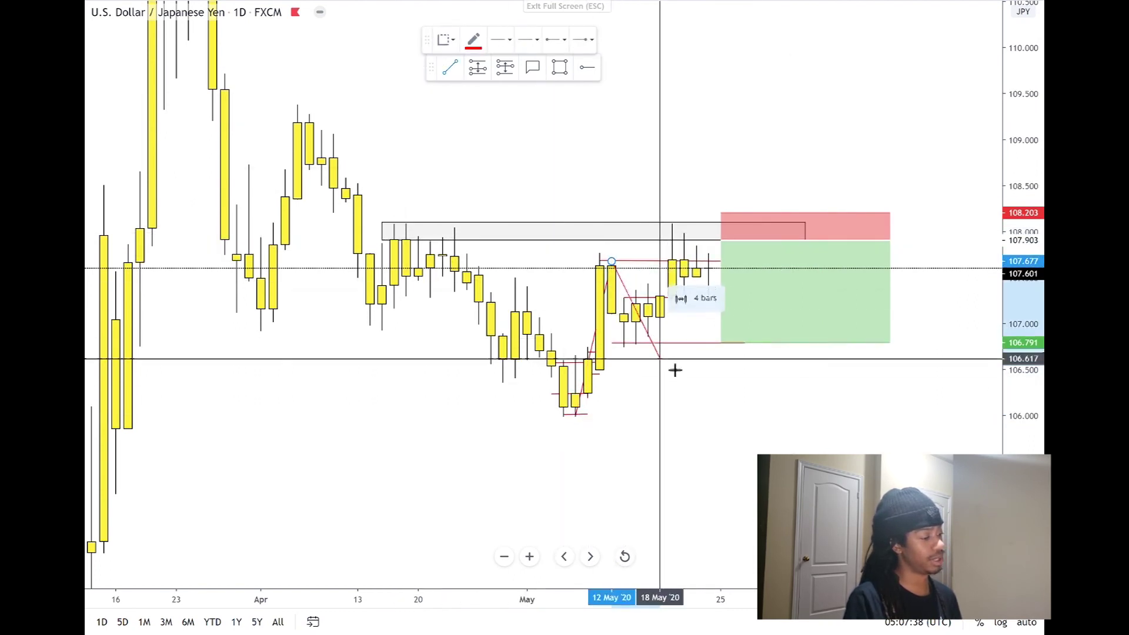
double_click(637, 356)
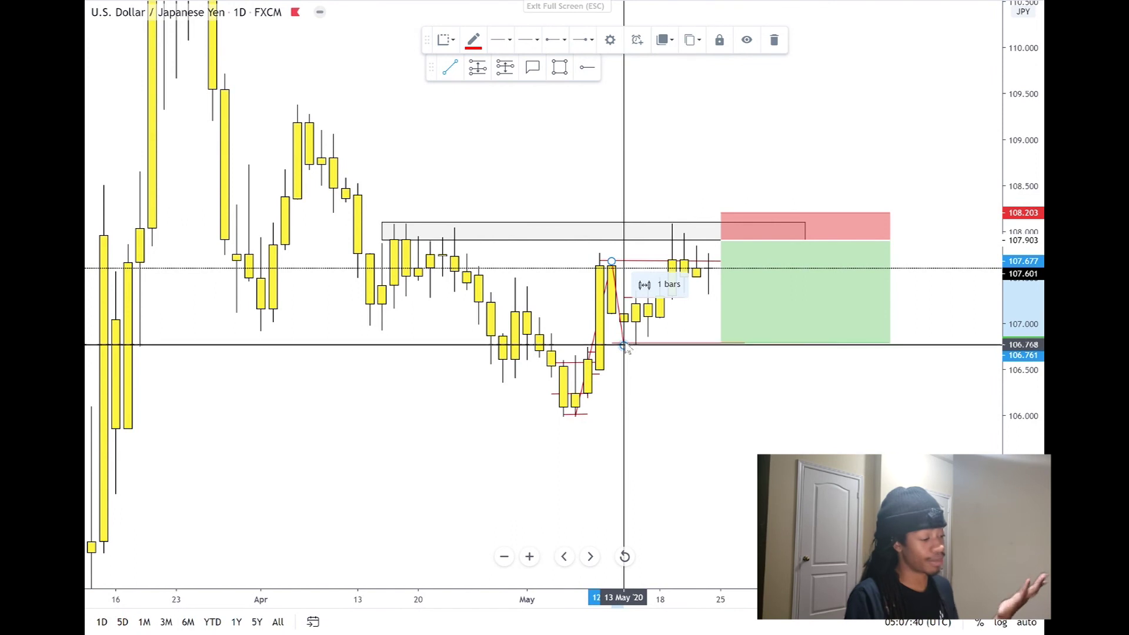
click(641, 354)
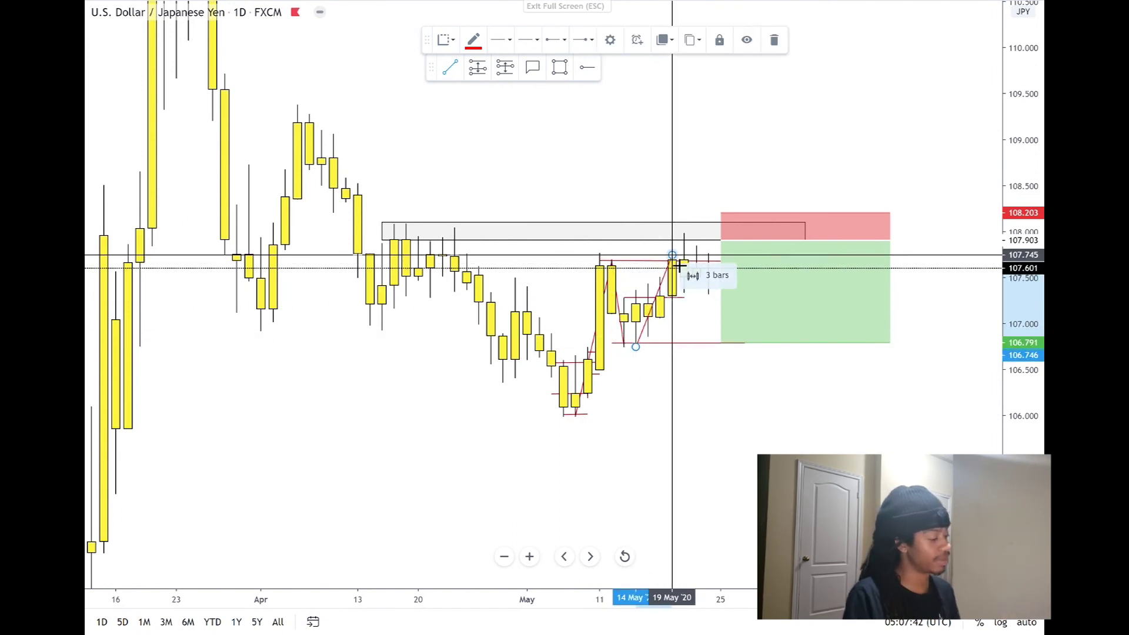
key(Escape)
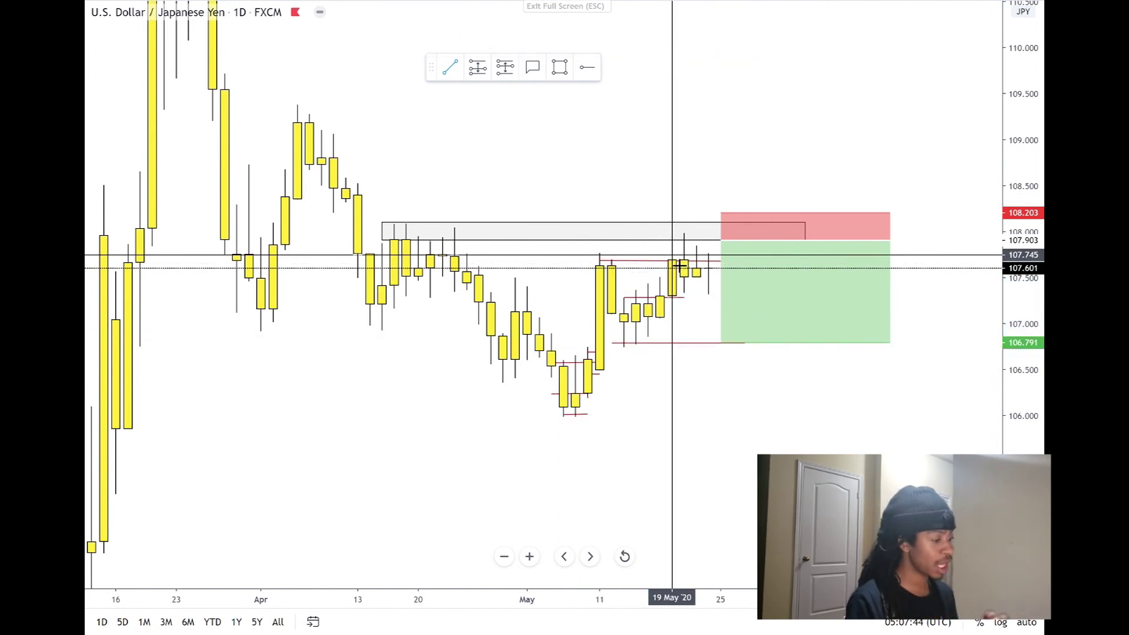
Open the input settings of the U.S. Dollar / Japanese Yen short position.
click(800, 284)
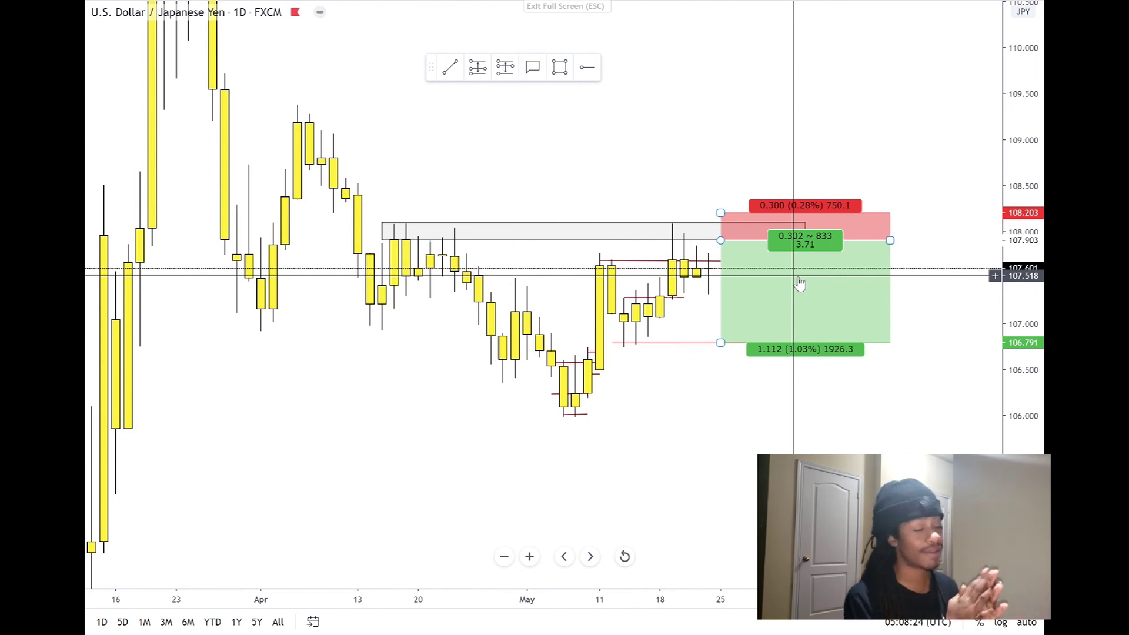
double_click(800, 284)
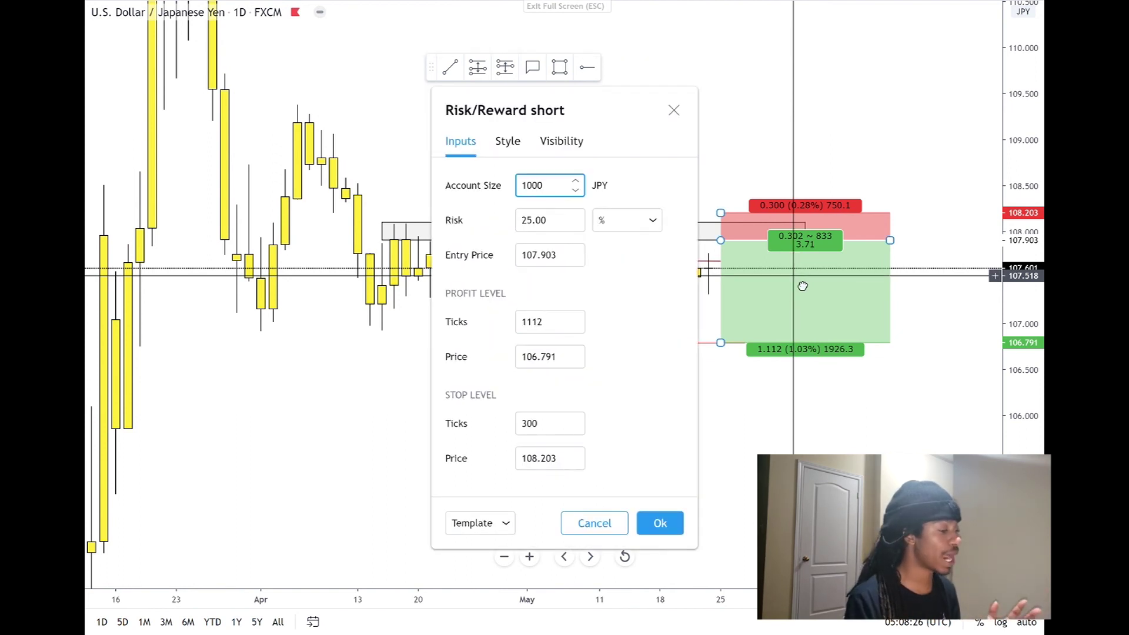